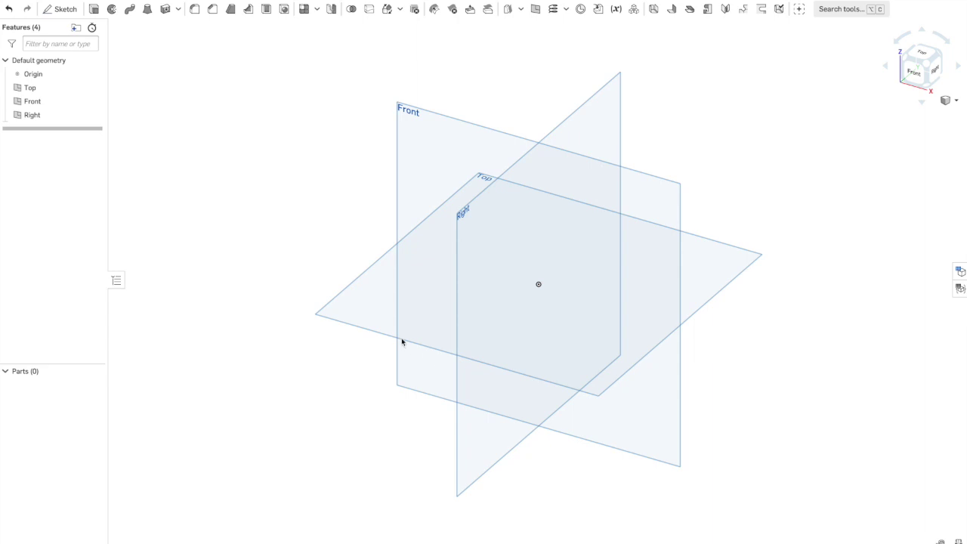
Step: Start a sketch on the Top plane and draw a six-sided inscribed polygon centred on the origin
left_click(370, 308)
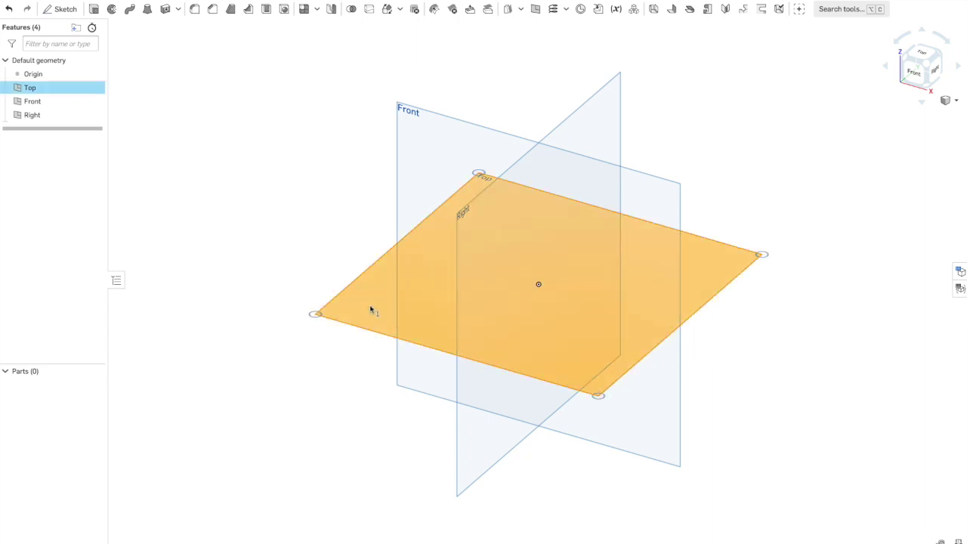
left_click(65, 9)
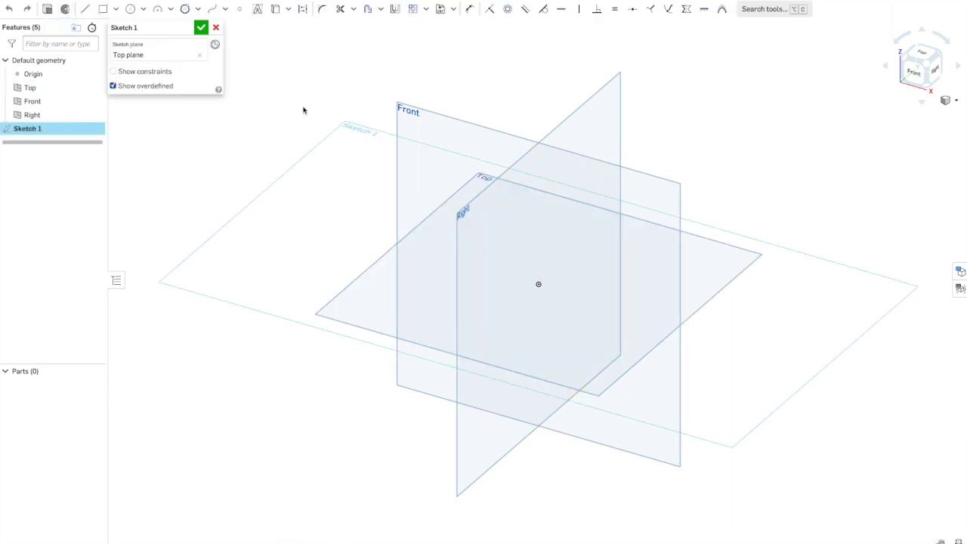
key("n")
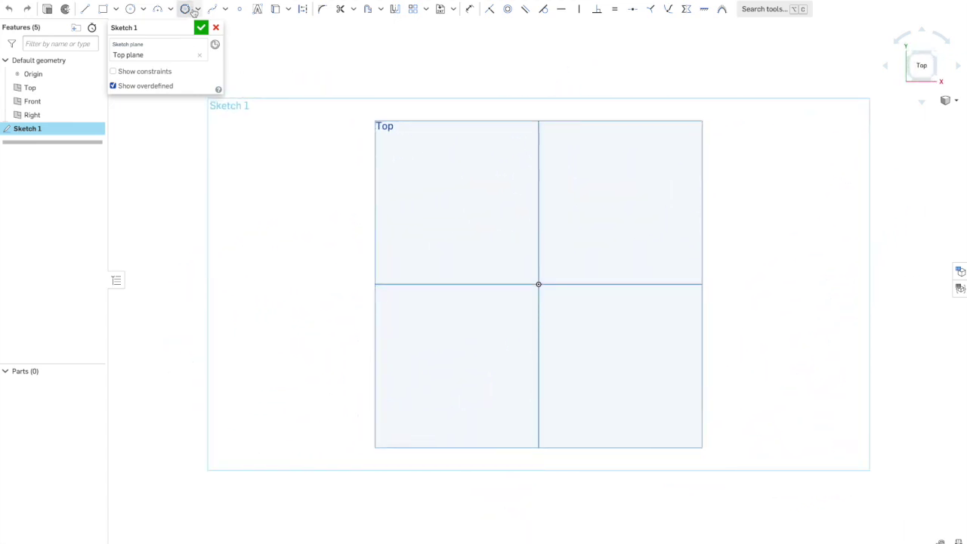
left_click(197, 9)
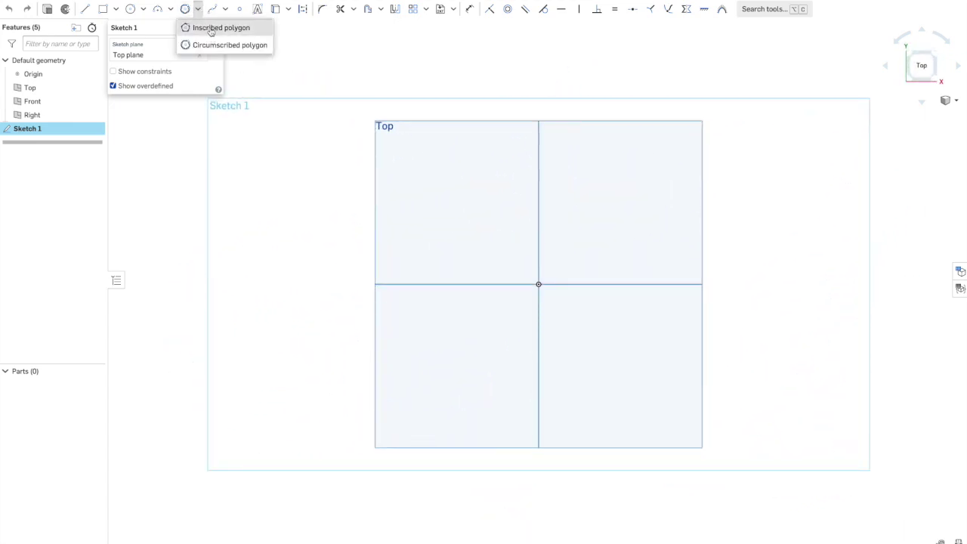
left_click(211, 28)
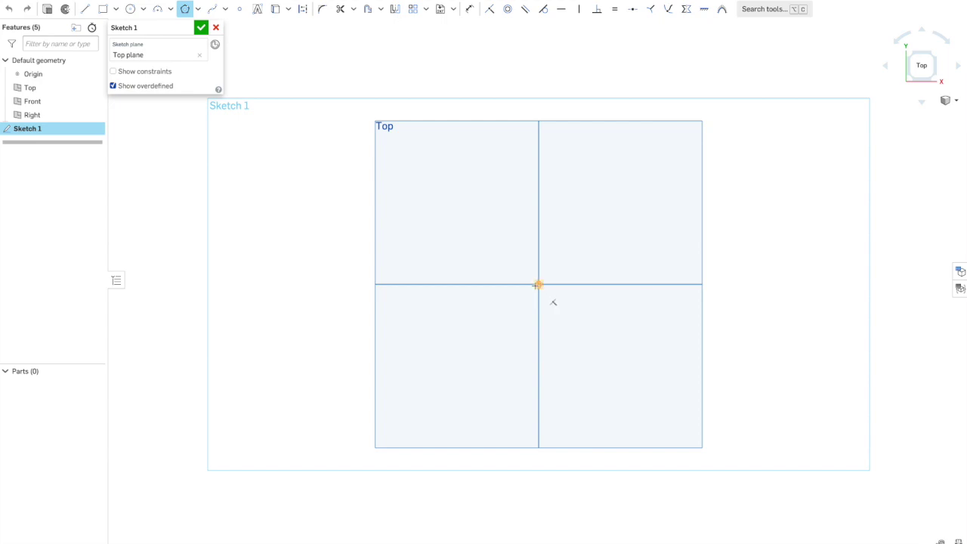
left_click(538, 284)
left_click(583, 284)
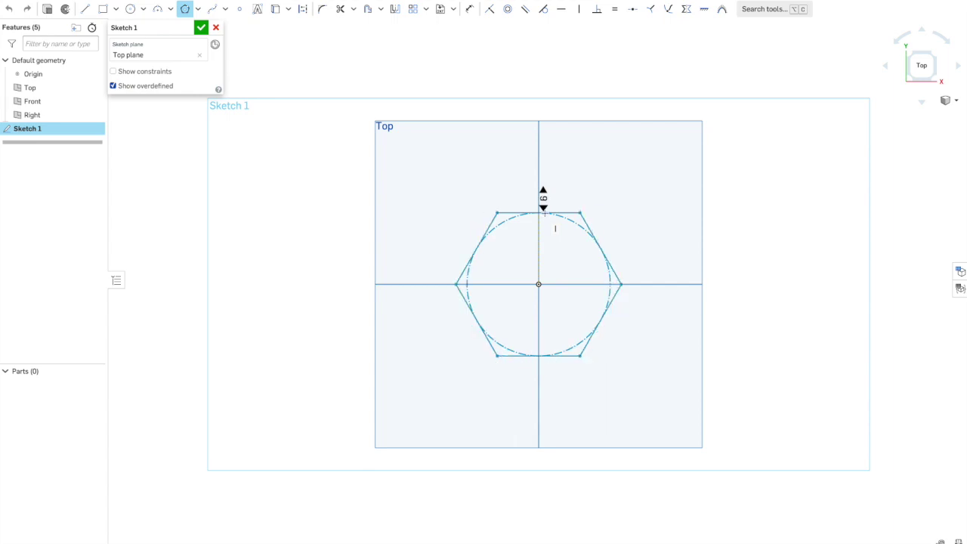
left_click(556, 229)
Step: Sketch a circle about 28 mm in diameter at the origin, inside the hexagon
key("c")
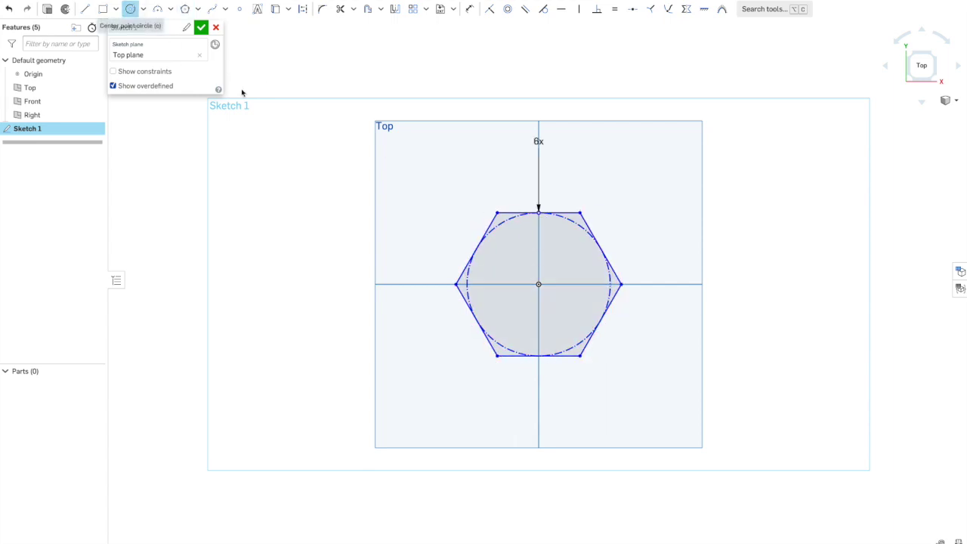
left_click(537, 284)
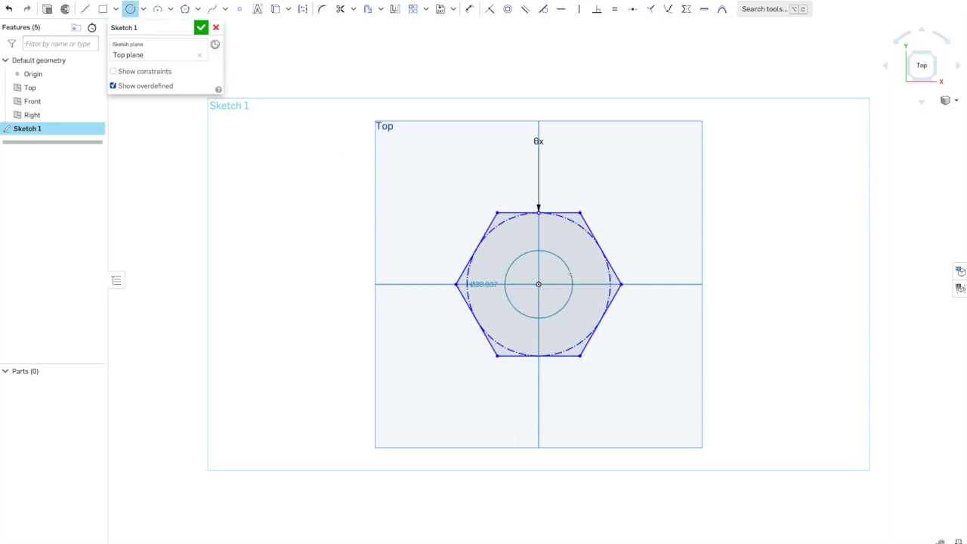
left_click(567, 275)
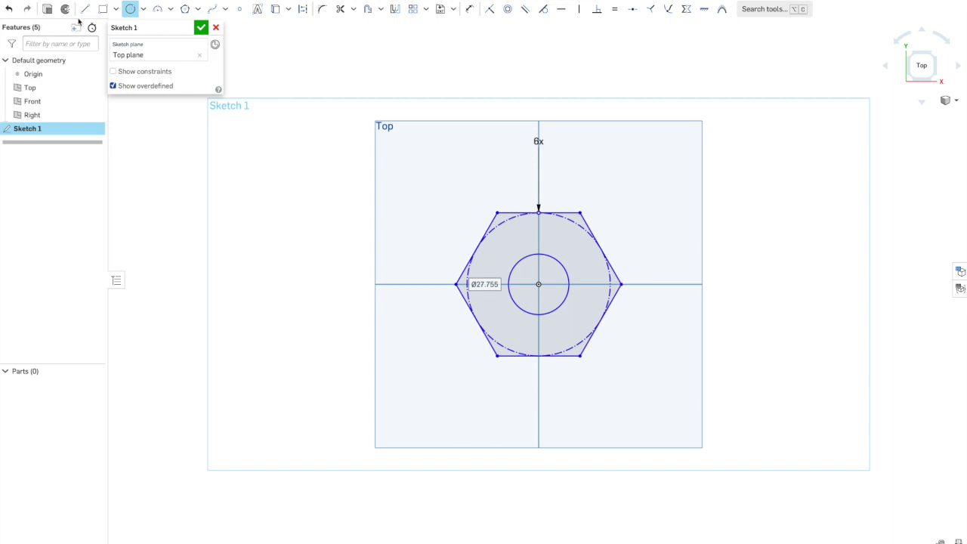
Step: Extrude the hexagonal ring as a new solid, using the Symmetric end type with a depth of 25 mm
left_click(47, 10)
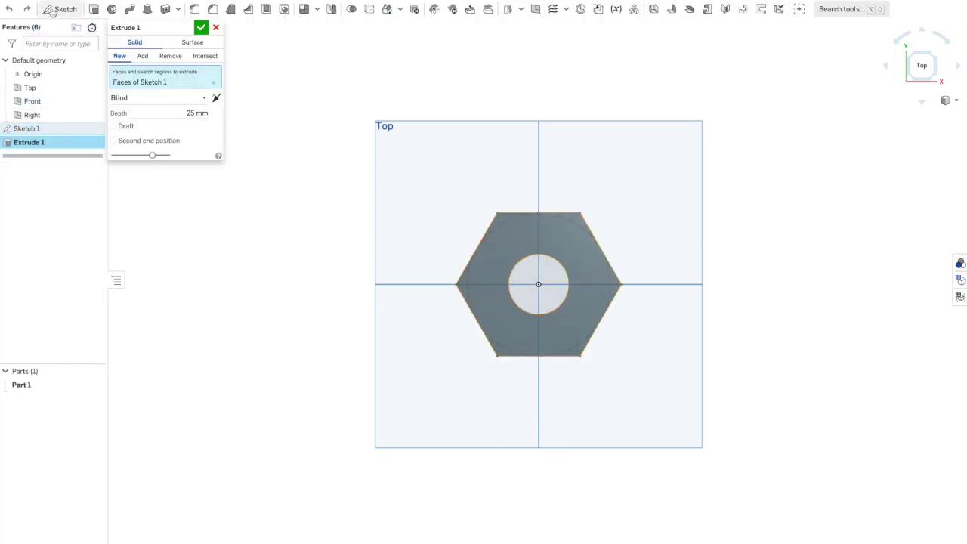
right_click_drag(300, 207, 297, 144)
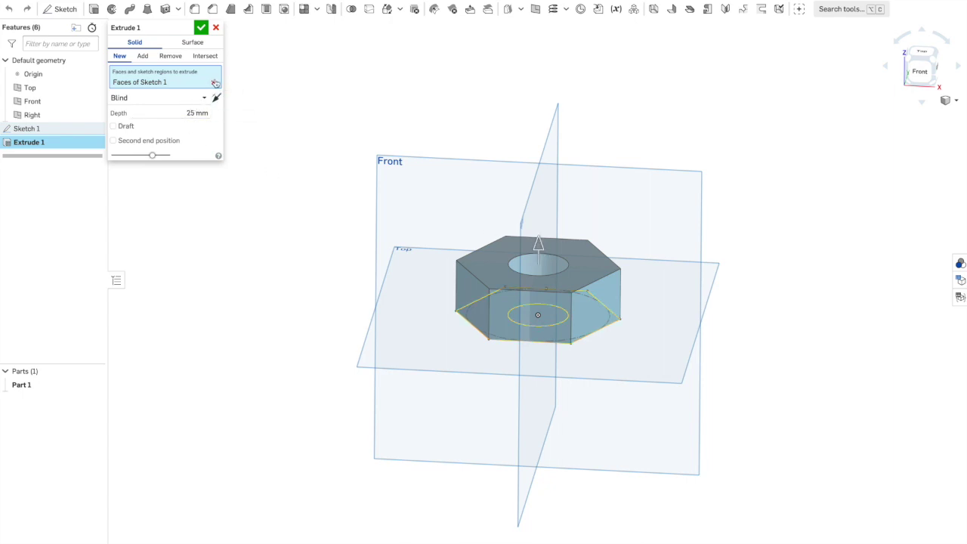
left_click(165, 98)
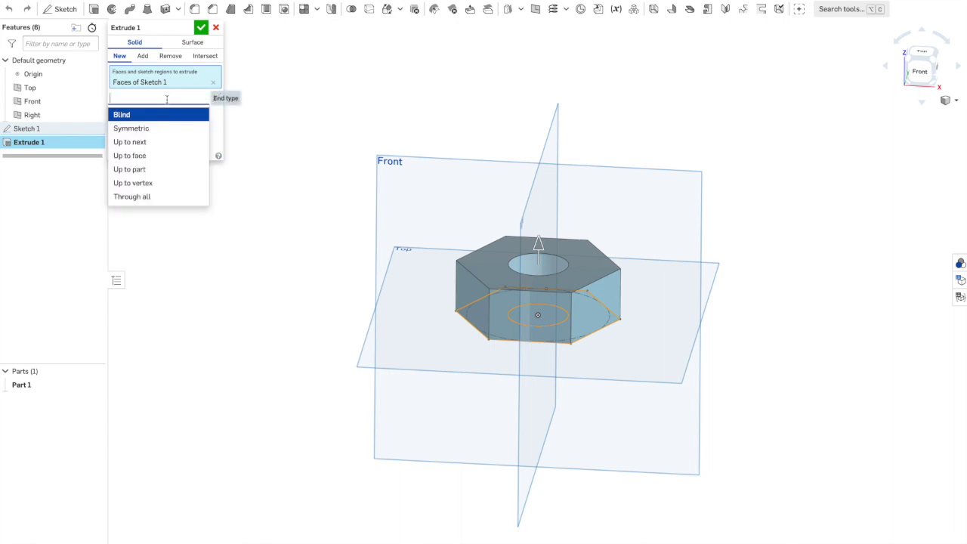
left_click(145, 130)
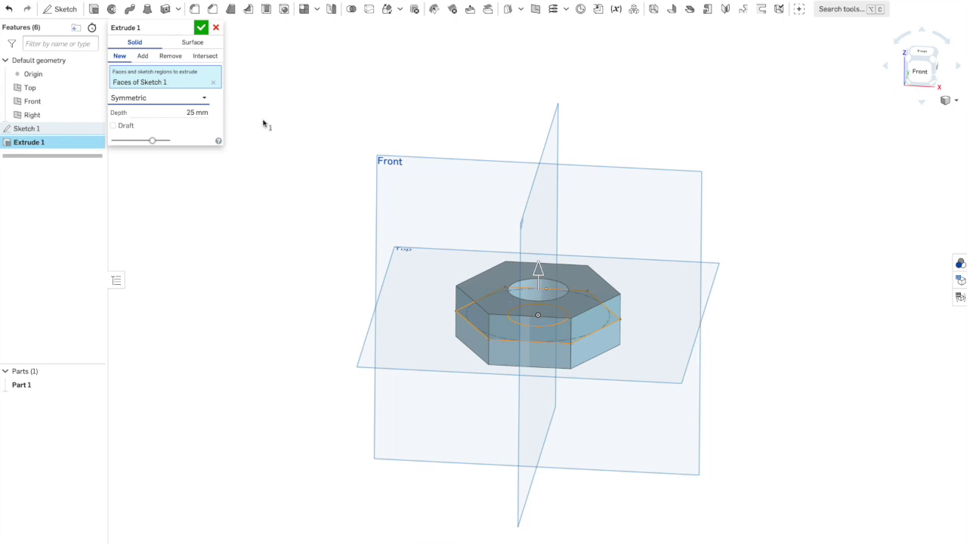
left_click(202, 29)
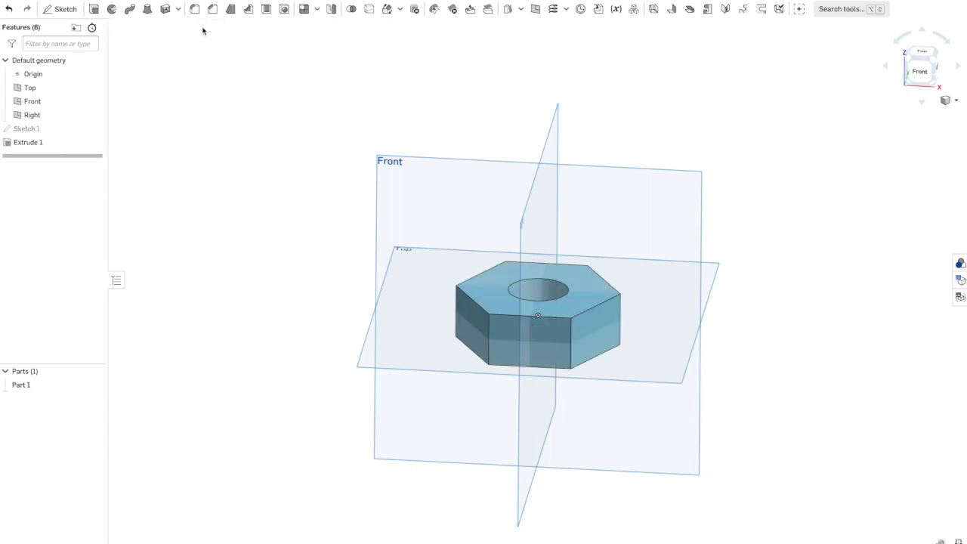
Step: Start a sketch on the Front plane and draw a three-sided circumscribed polygon centred on the hex body's upper outer corner
key("shift+1")
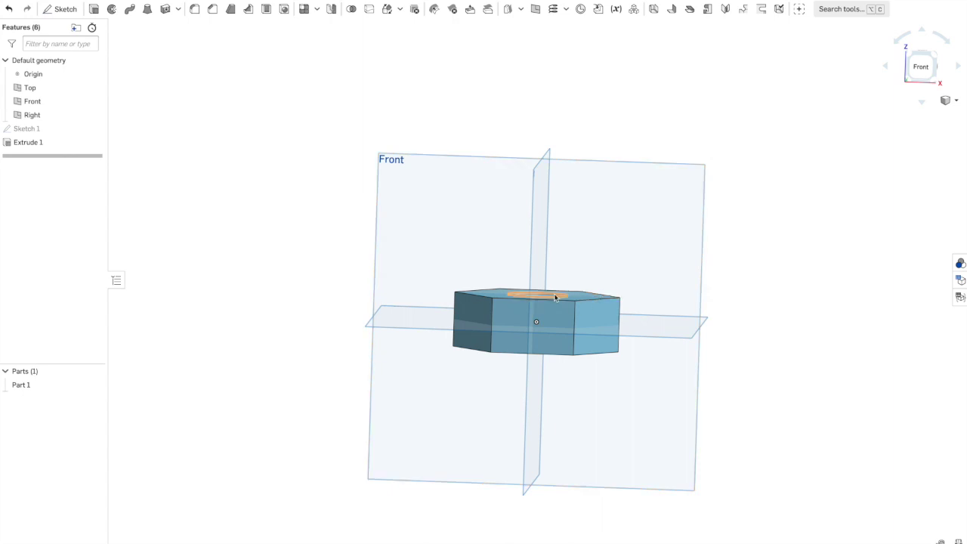
key("Down")
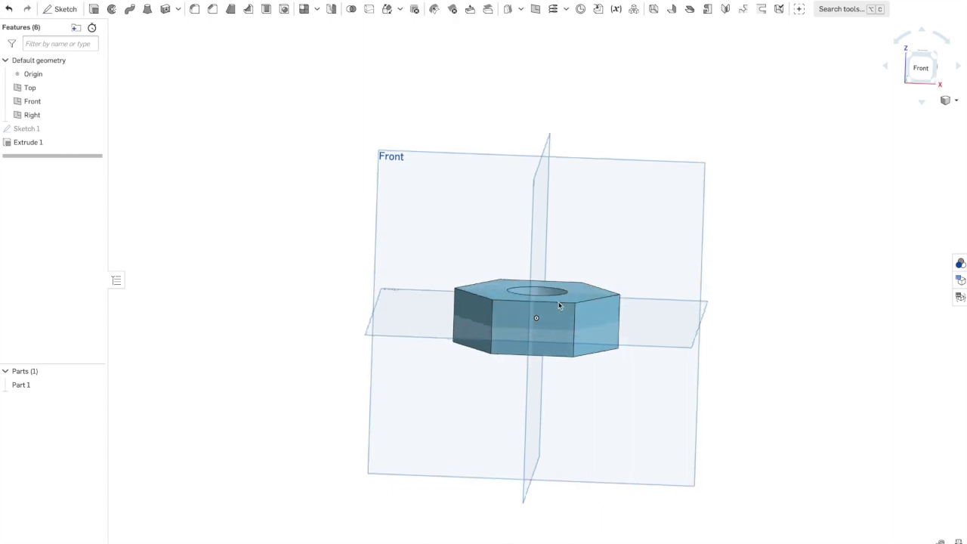
left_click(63, 9)
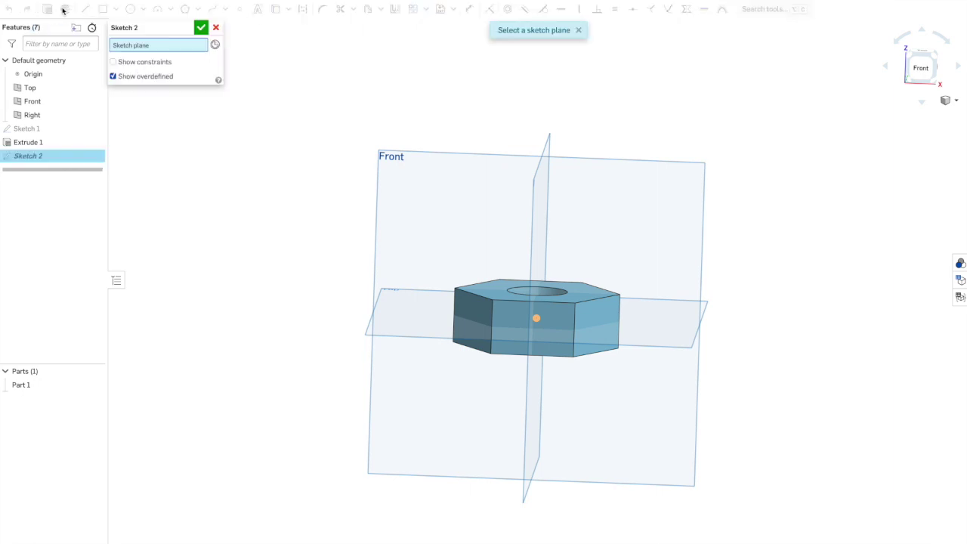
left_click(452, 221)
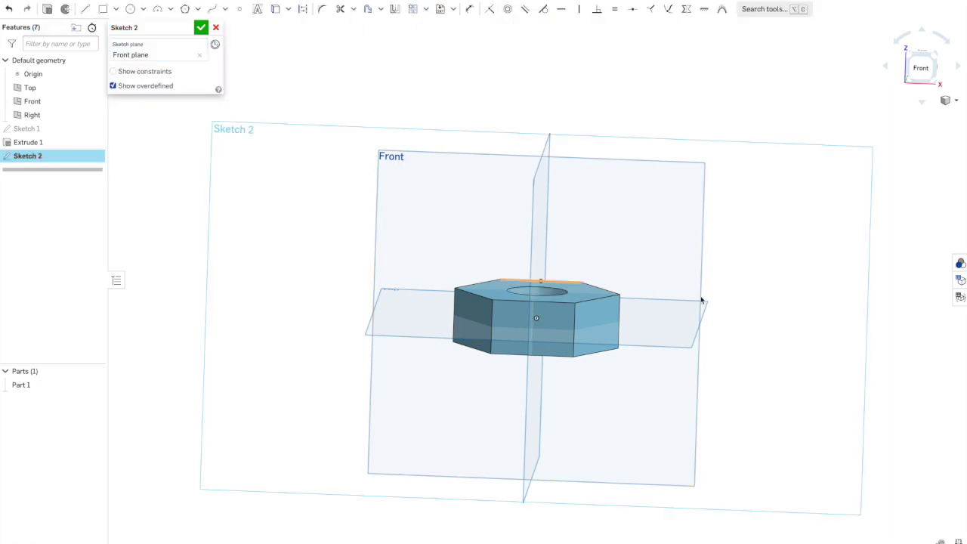
scroll(618, 315, "up", 5)
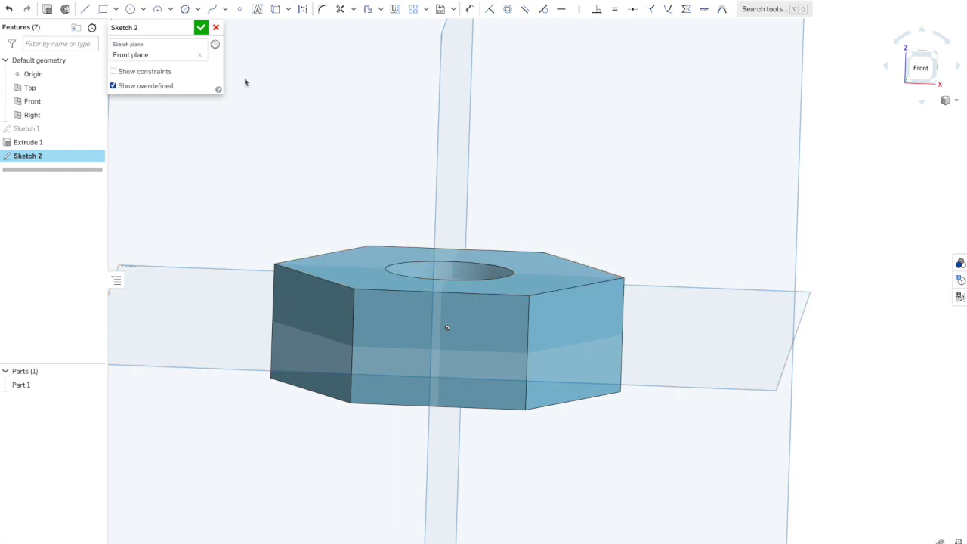
left_click(198, 9)
left_click(200, 43)
left_click(623, 278)
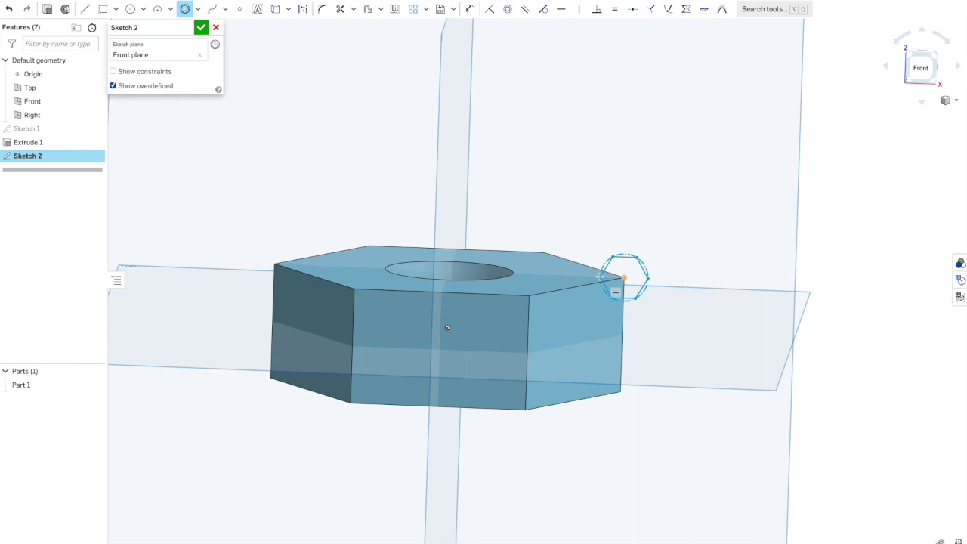
key("3")
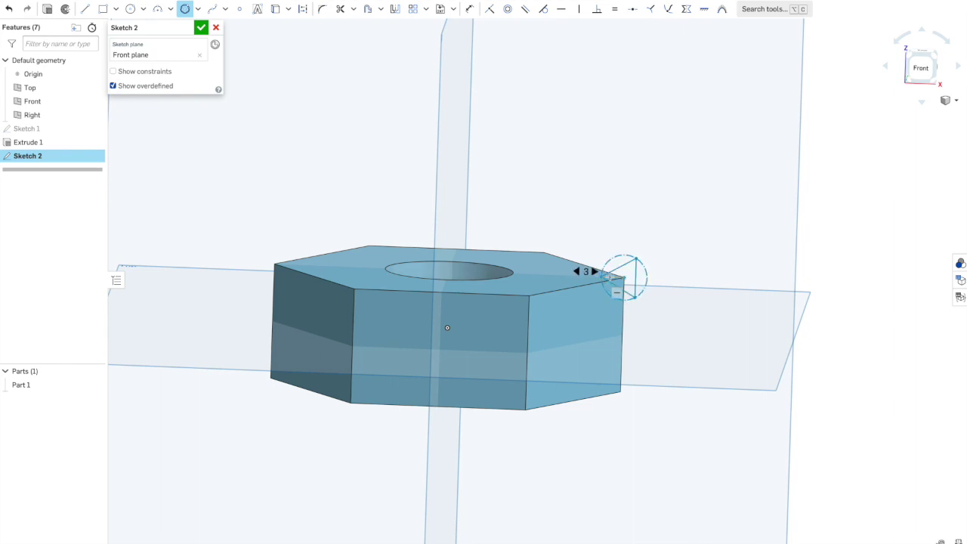
left_click(609, 276)
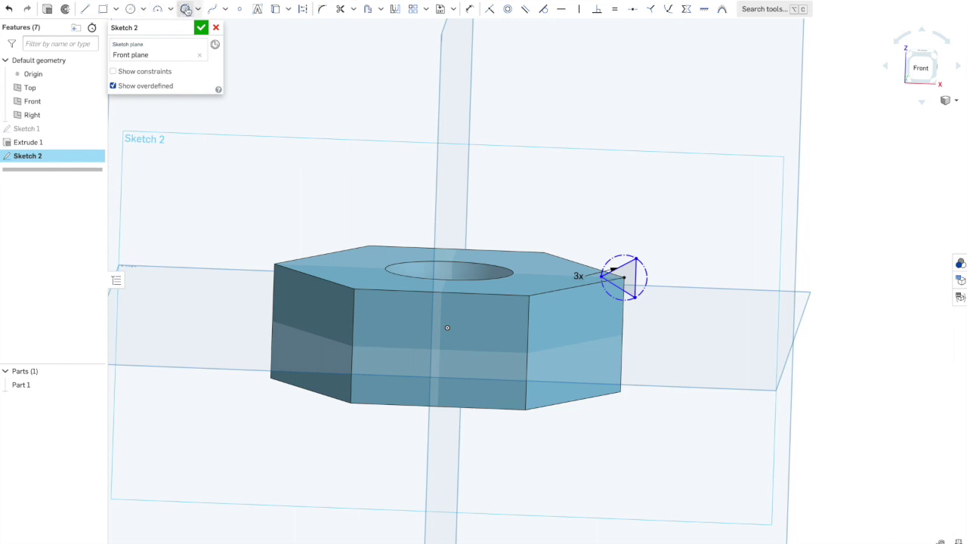
Step: Draw a second, smaller three-sided circumscribed polygon next to the hole's edge, pointing towards the outer triangle
left_click(196, 10)
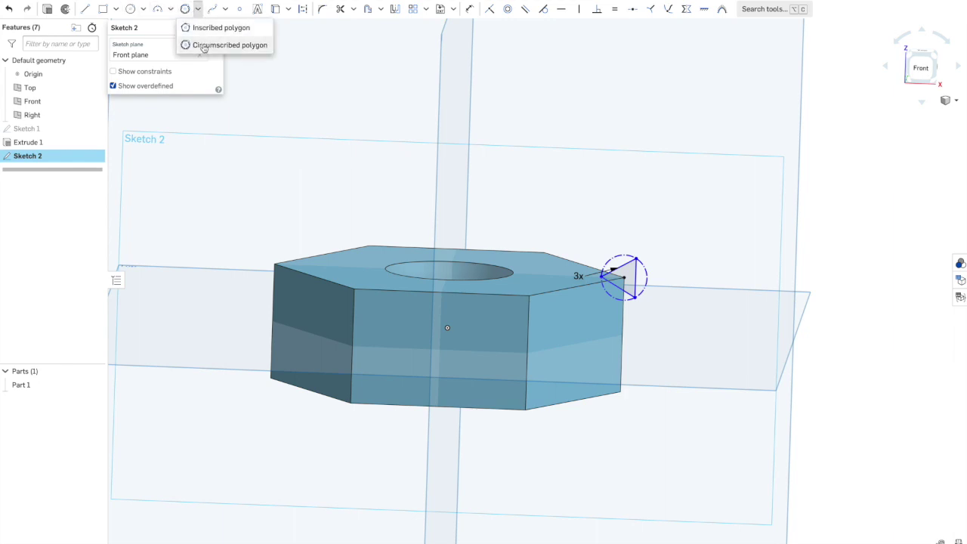
left_click(205, 28)
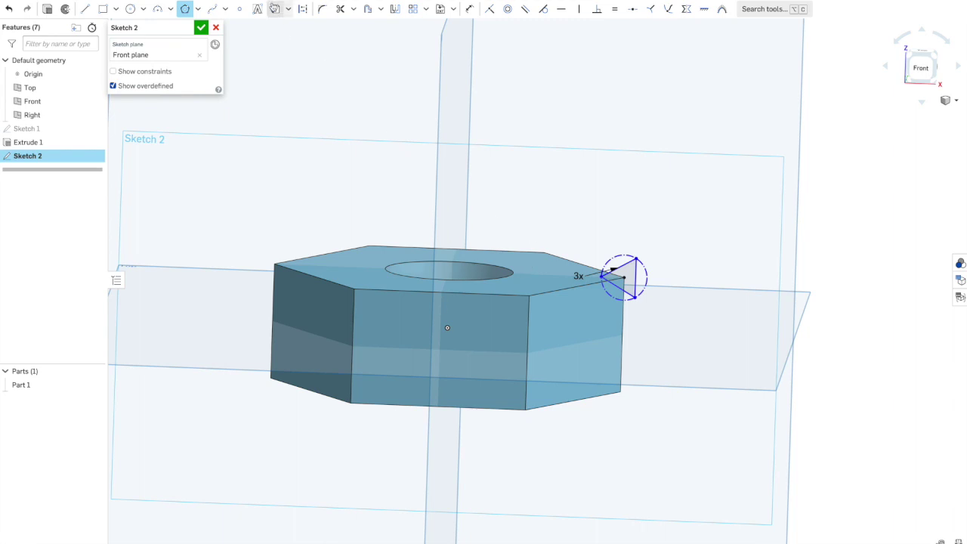
left_click(198, 9)
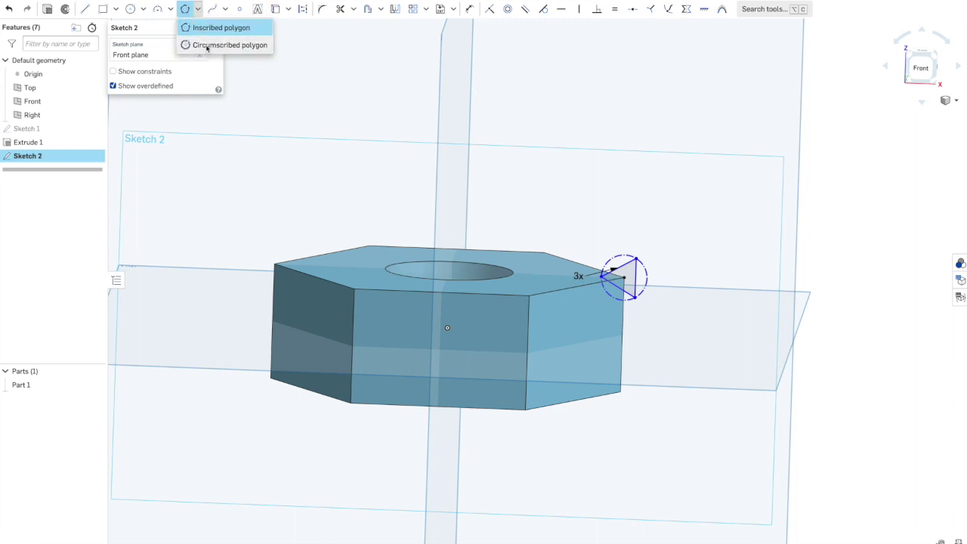
left_click(208, 45)
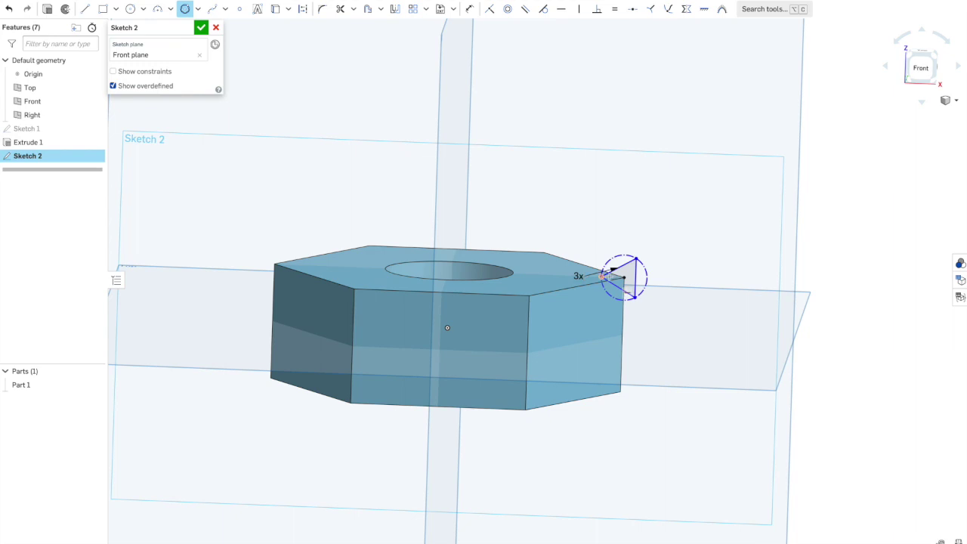
left_click(521, 274)
type("3")
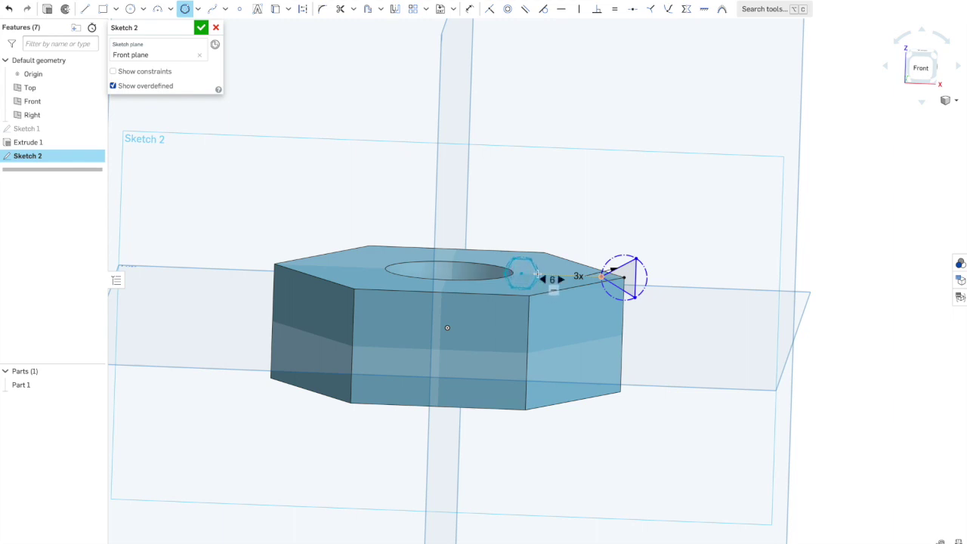
left_click(526, 274)
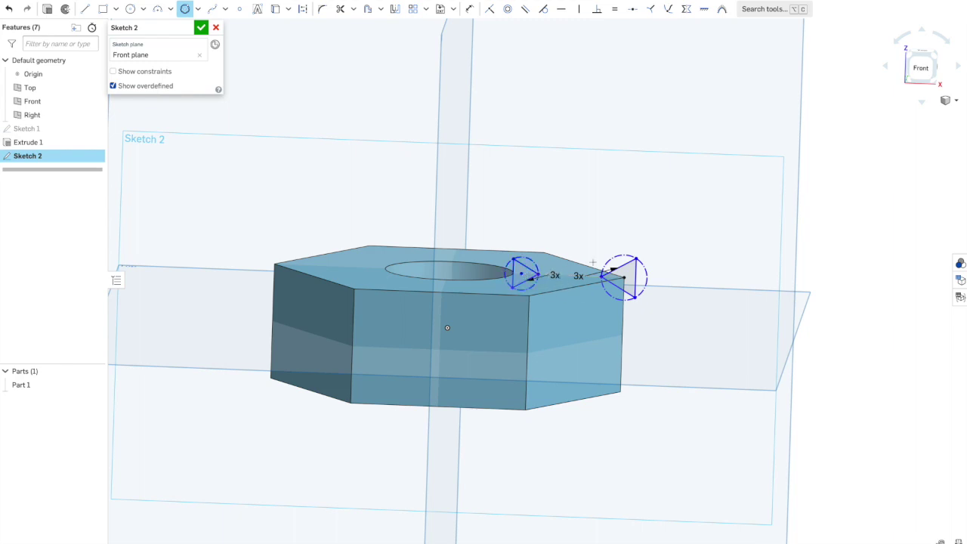
Step: Enlarge the triangle at the outer corner and slightly shrink the one beside the hole
scroll(521, 273, "up", 5)
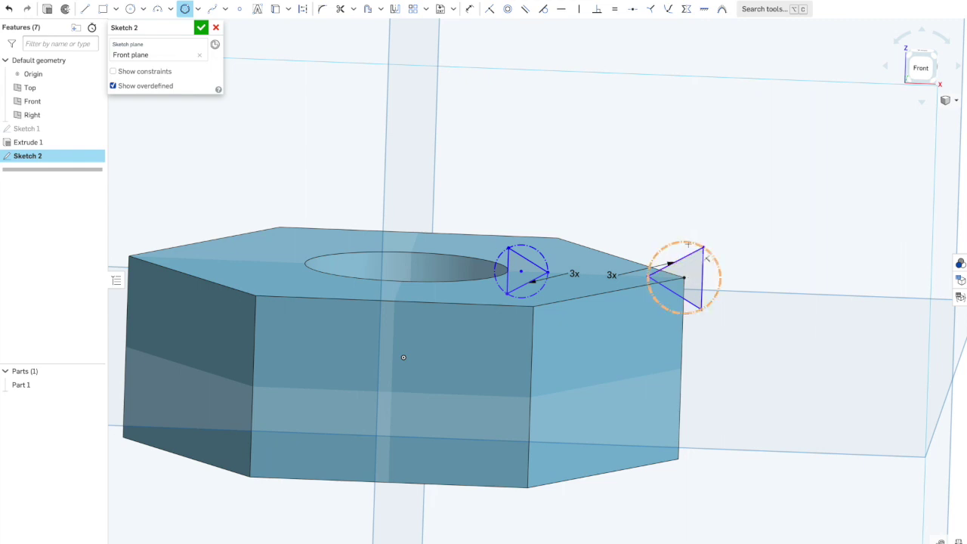
key("Escape")
left_click_drag(686, 244, 692, 231)
left_click_drag(544, 257, 540, 259)
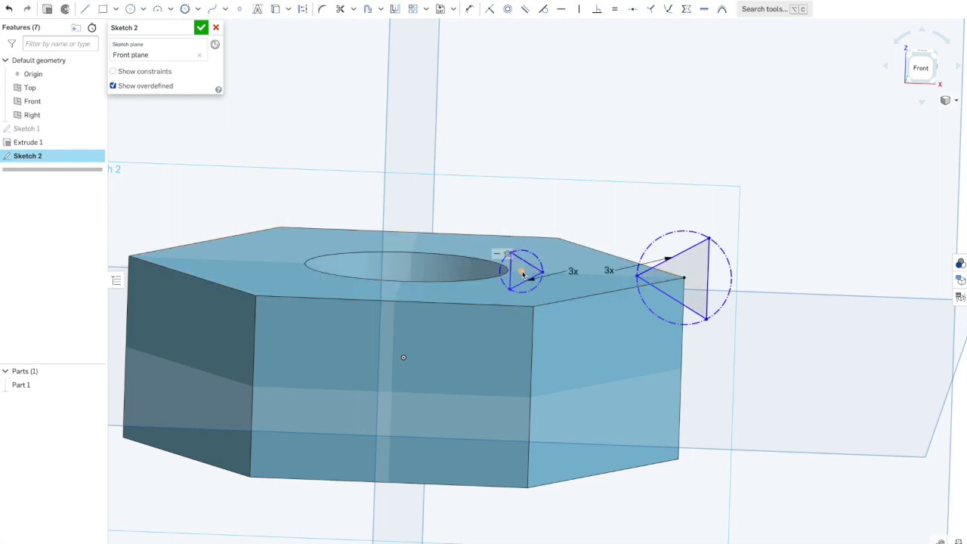
Step: Fine-tune the size of the triangle beside the hole so its vertical side meets the hole's edge
key("Up")
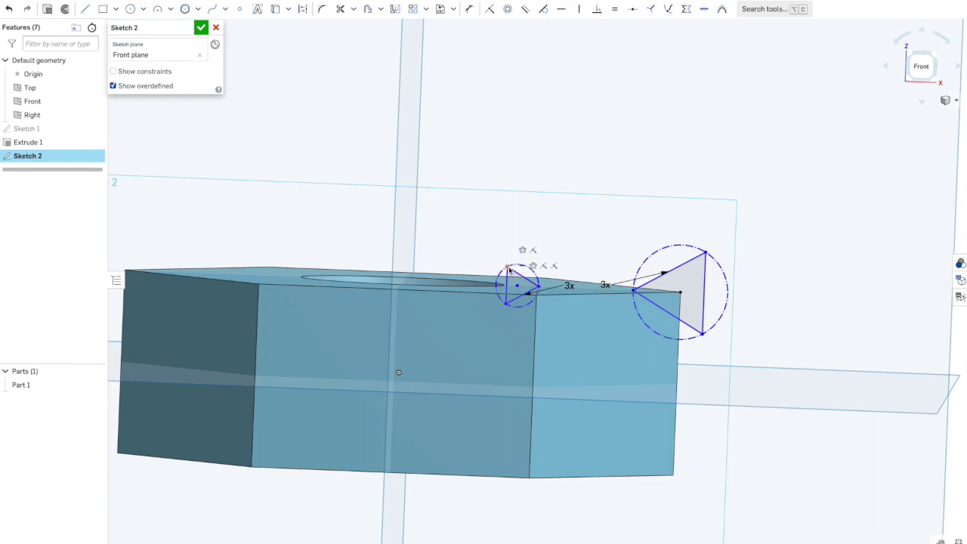
mouse_move(508, 269)
left_mouse_down()
mouse_move(495, 257)
mouse_move(506, 261)
left_mouse_up()
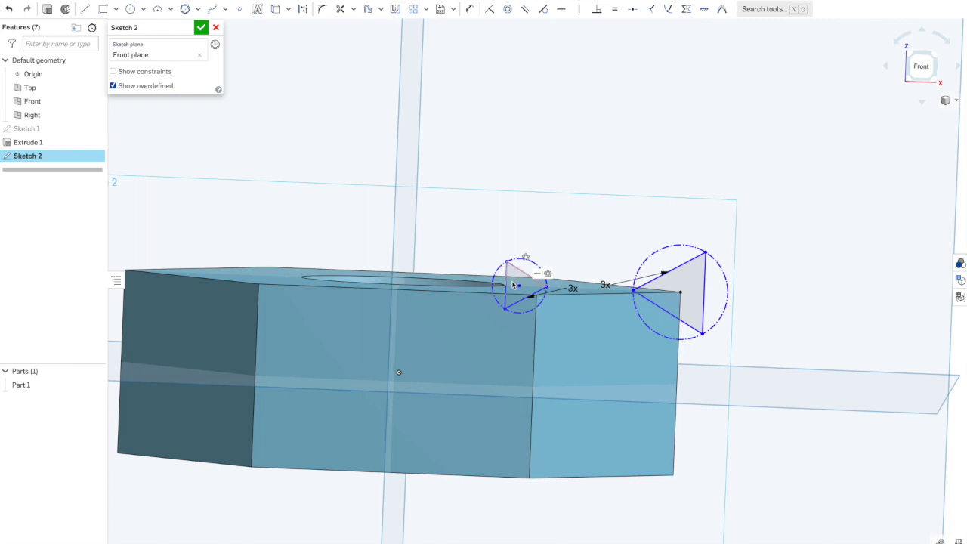
scroll(514, 284, "up", 3)
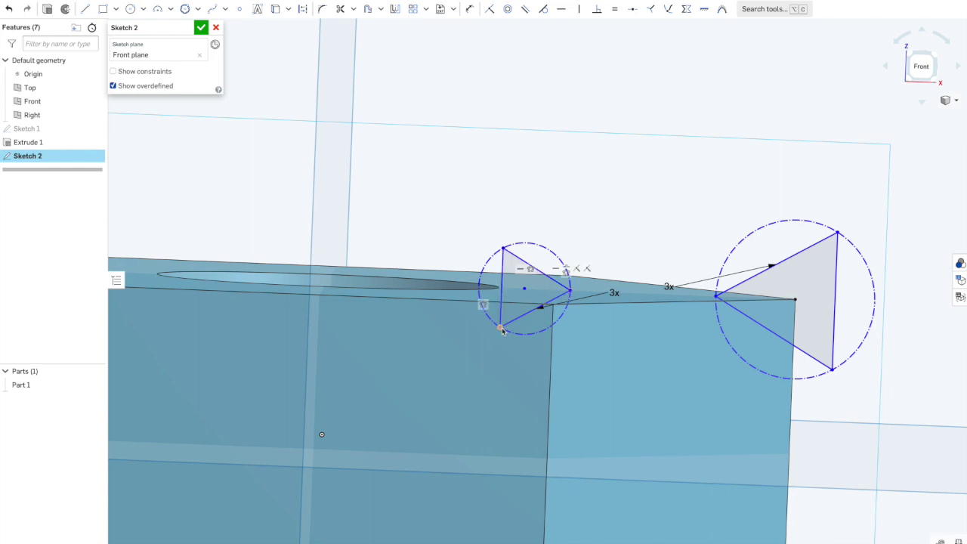
left_click_drag(499, 327, 498, 326)
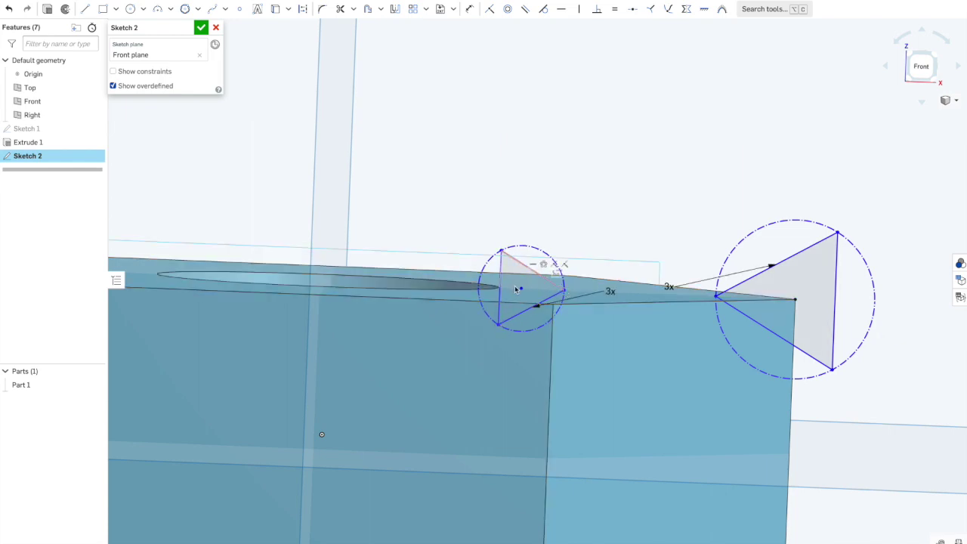
Step: Delete the horizontal constraint that ties the small triangle beside the hole to the outer triangle
key("q")
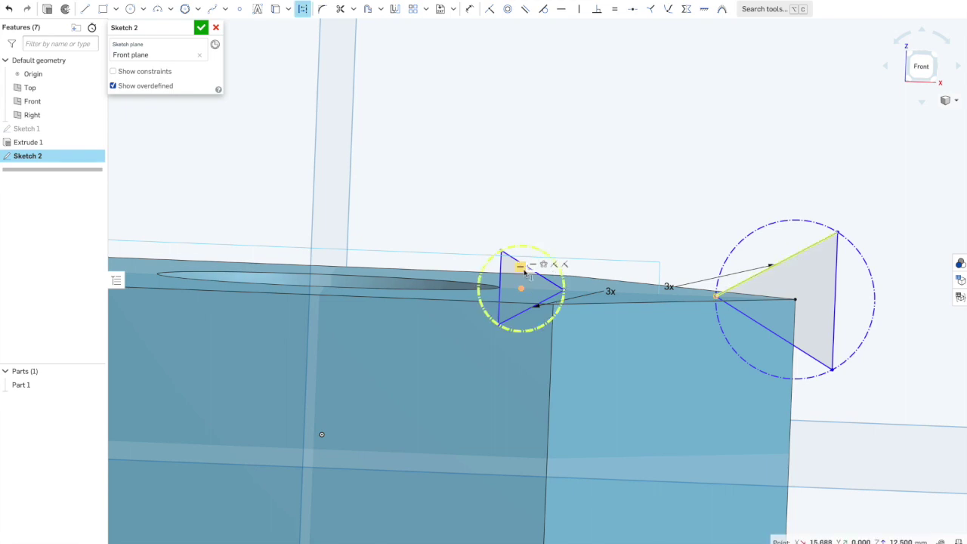
left_click(521, 268)
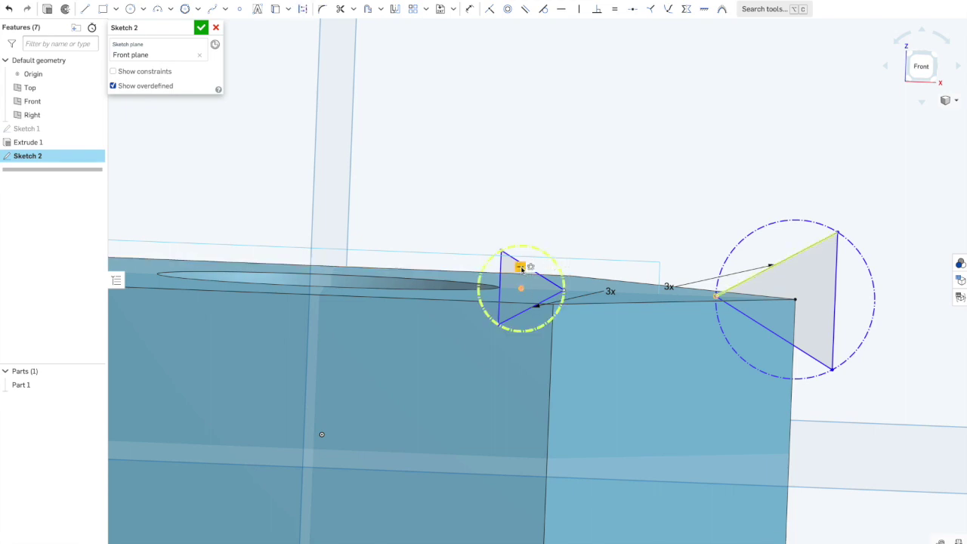
key("Delete")
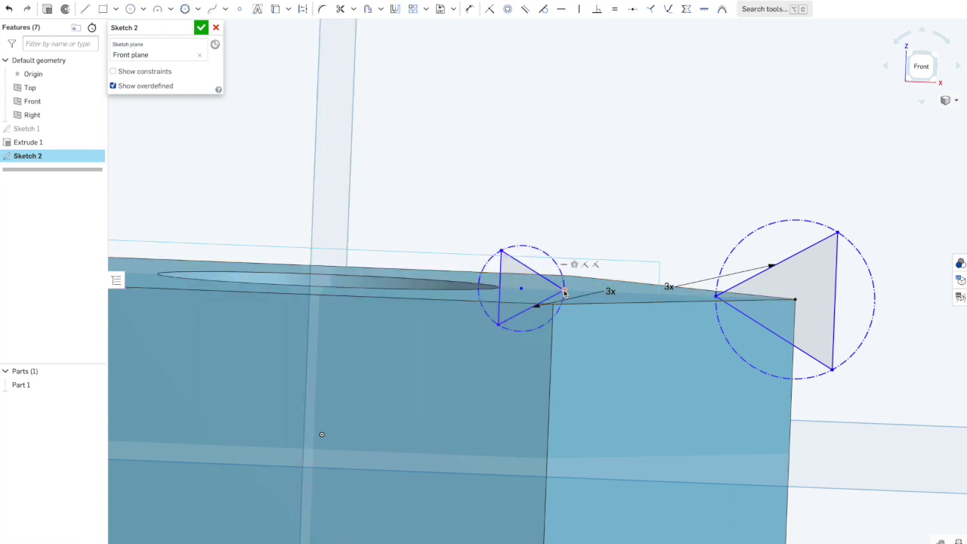
Step: Tilt the small triangle and shift it inward so it overlaps the hole's upper rim with one corner just outside the hole
left_click_drag(502, 250, 512, 244)
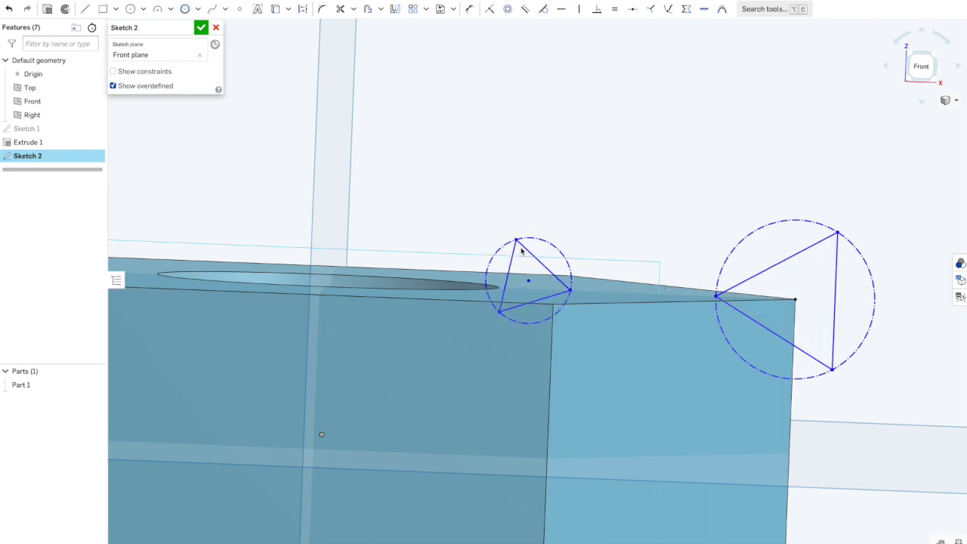
left_click_drag(570, 291, 524, 288)
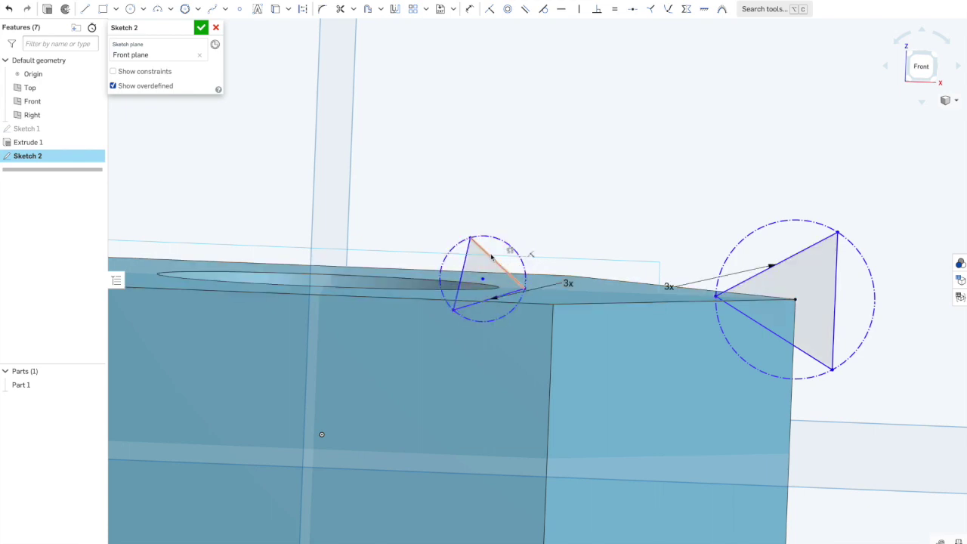
scroll(567, 284, "up", 5)
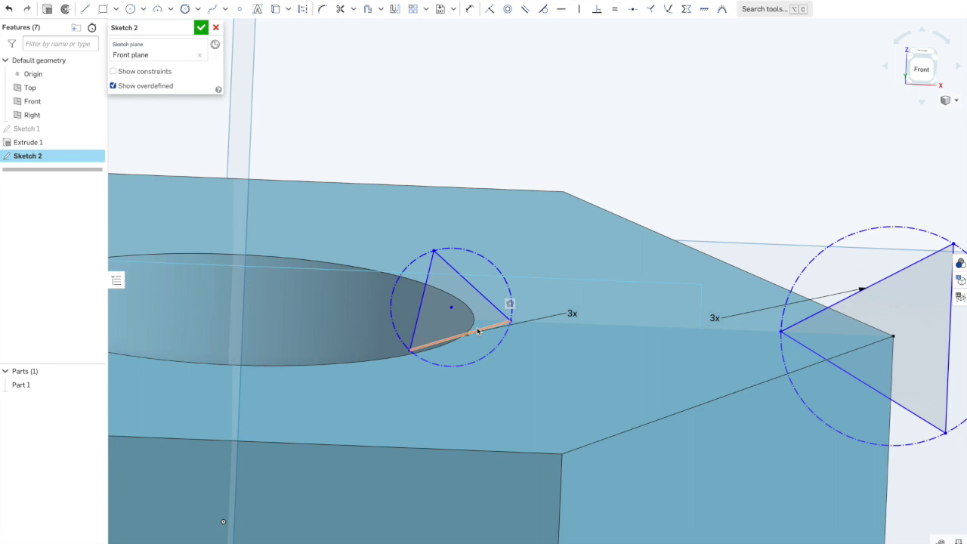
right_click_drag(568, 346, 568, 336)
scroll(567, 337, "down", 6)
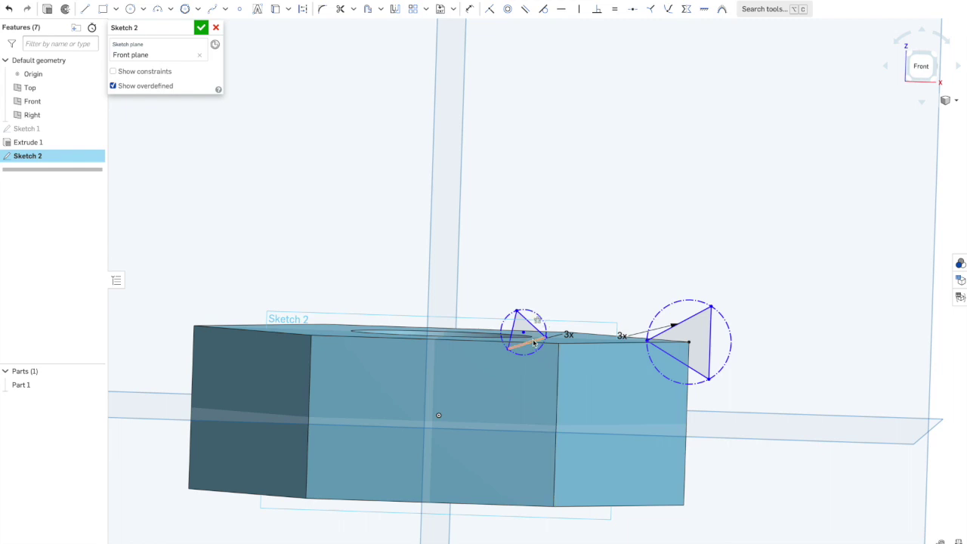
right_click_drag(561, 440, 560, 441)
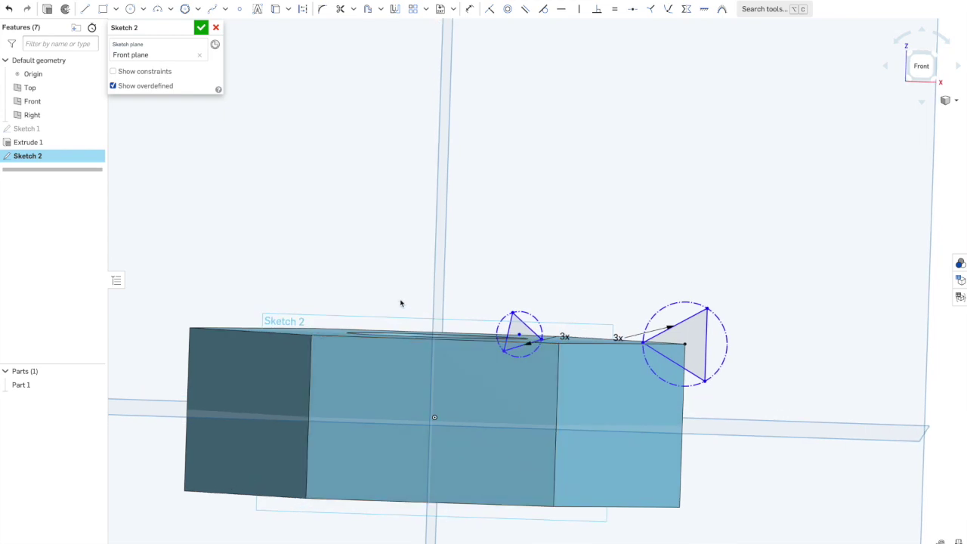
Step: Draw a horizontal construction line about 47 mm long from the origin outward past the body's outer side
key("n")
left_click(83, 9)
left_click(304, 11)
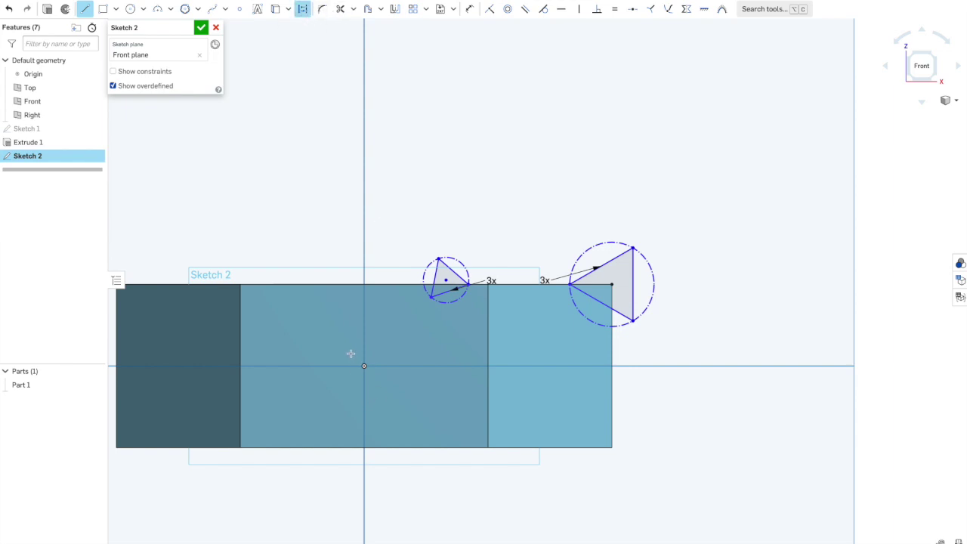
left_click(363, 367)
left_click(674, 365)
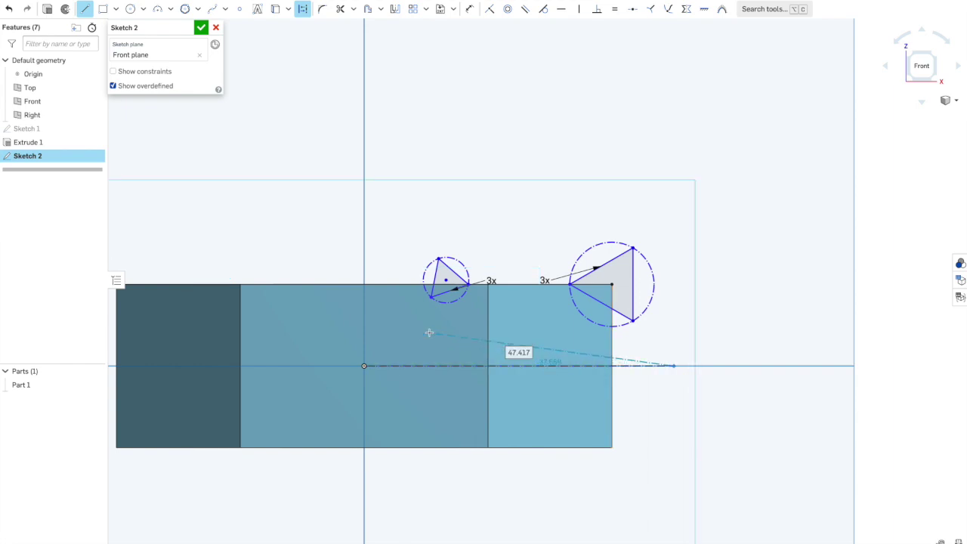
key("Escape")
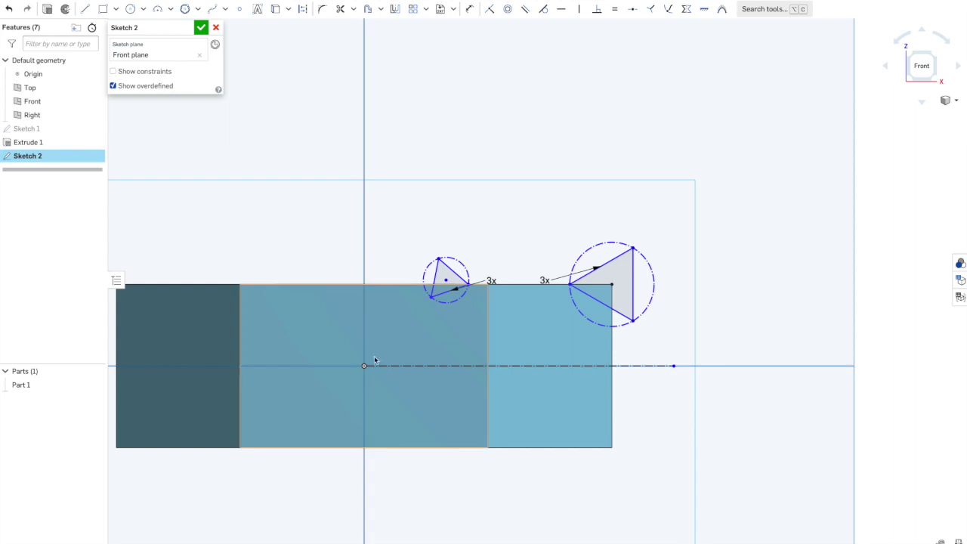
Step: Draw a vertical construction line about 23 mm long from the origin up past the body's top face
left_click(85, 9)
left_click(302, 9)
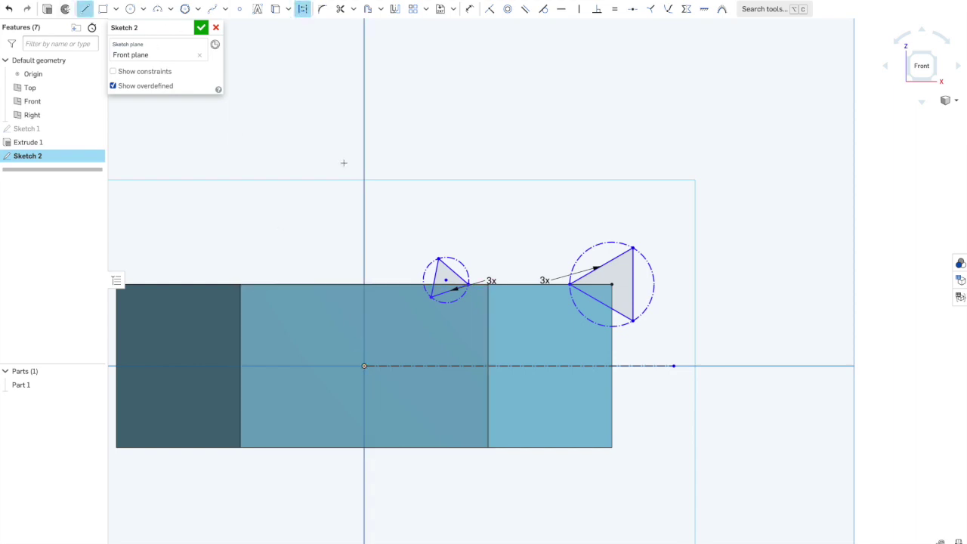
left_click(364, 366)
left_click(364, 215)
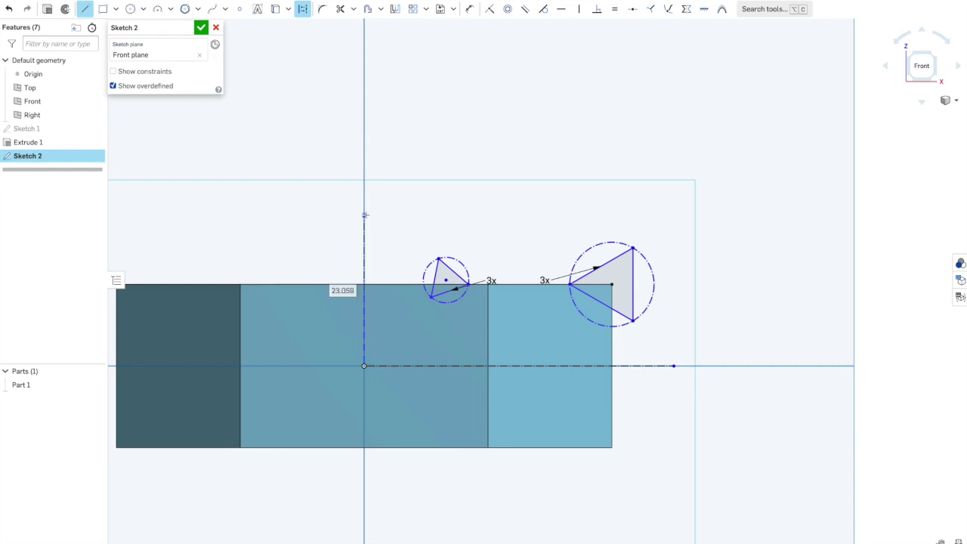
key("Escape")
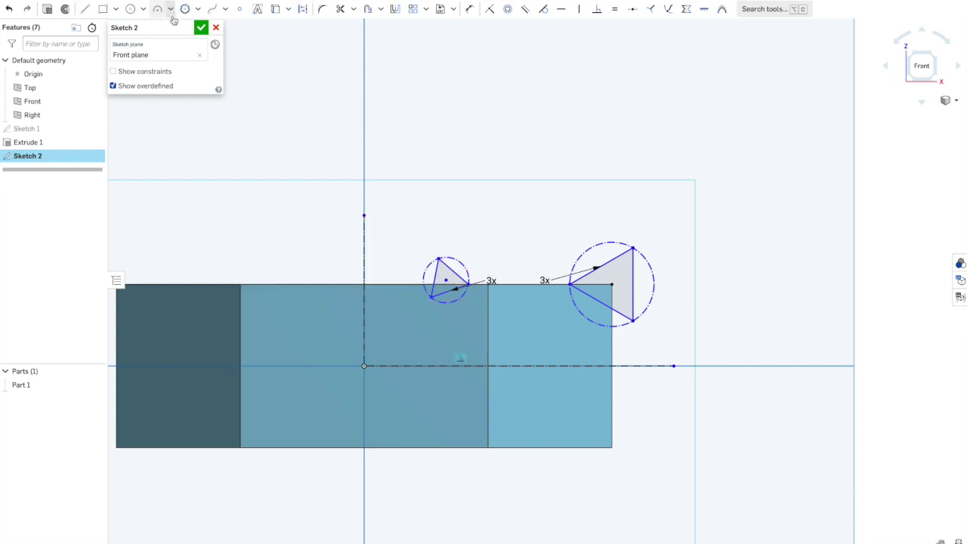
Step: Mirror both triangles about the horizontal construction line and finish the sketch
left_click(447, 278)
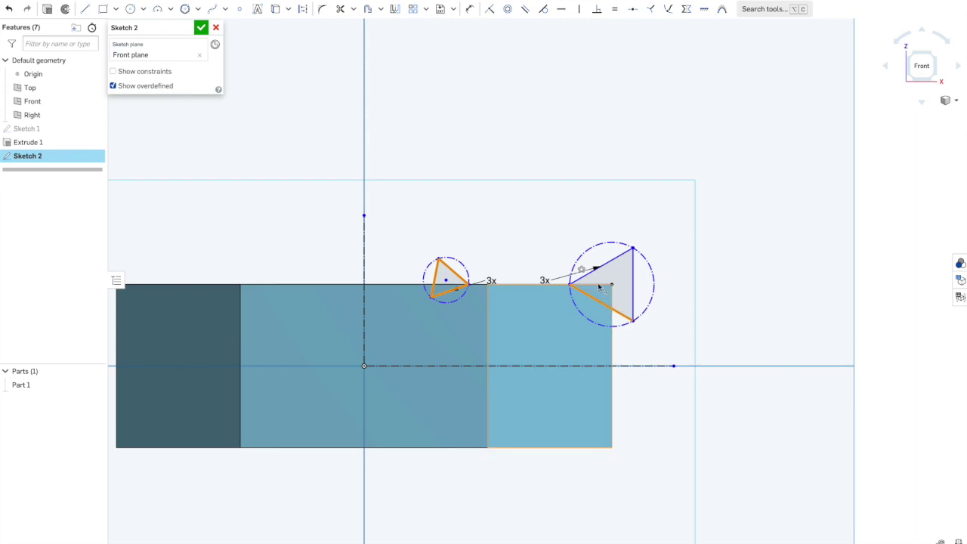
left_click(626, 274)
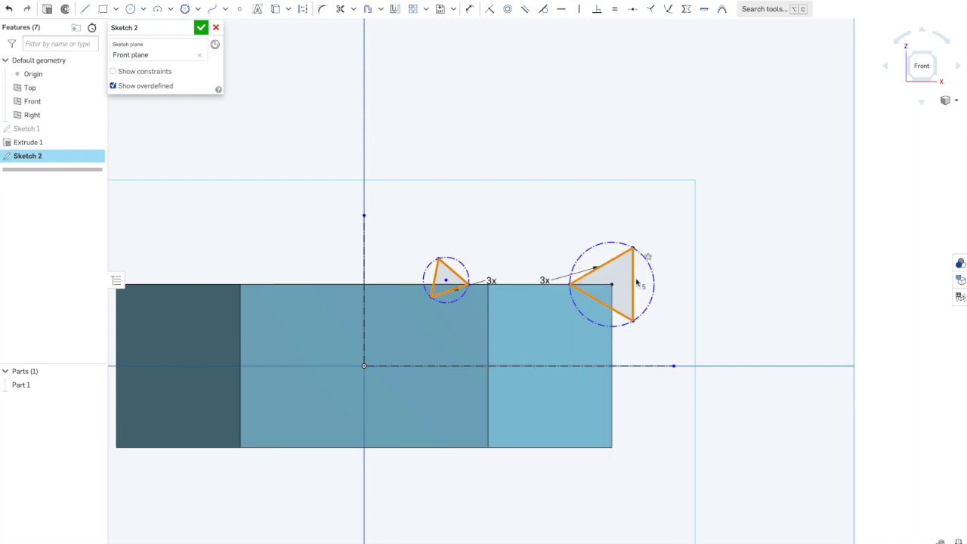
left_click(395, 13)
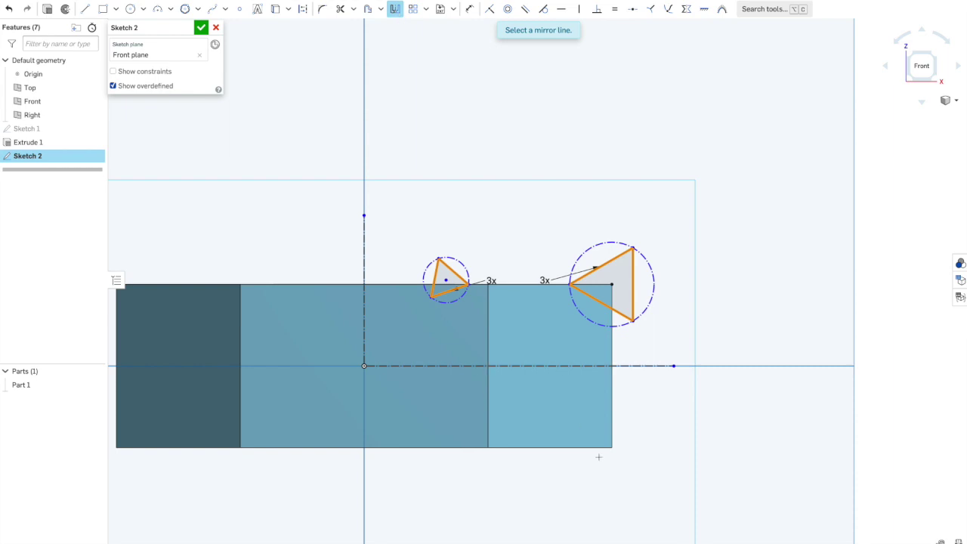
left_click(553, 367)
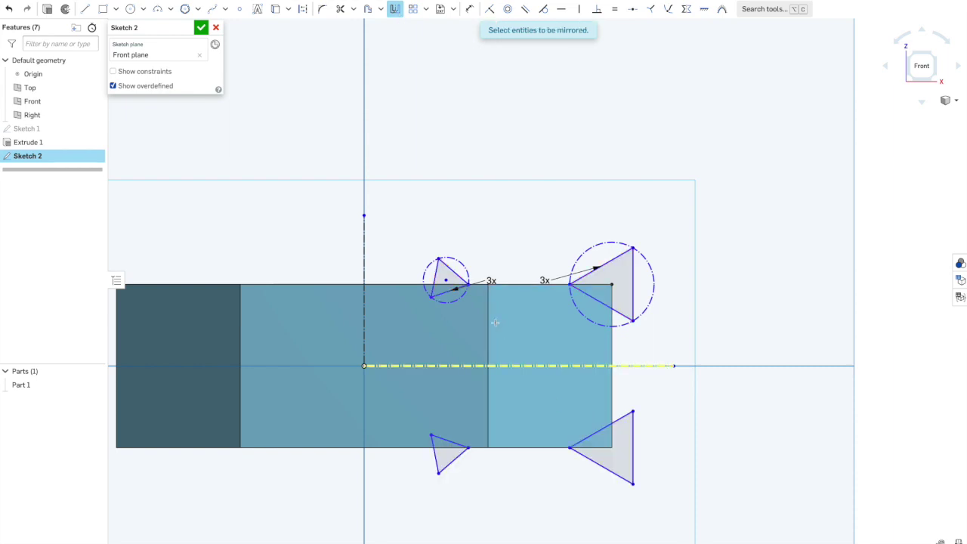
left_click(201, 28)
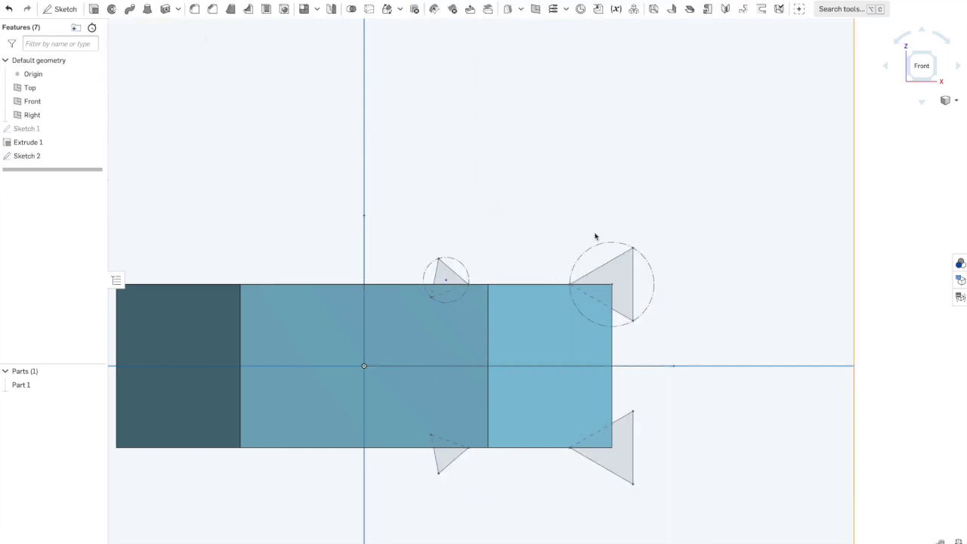
Step: Start a helix of type Turns on the cylindrical inner face of the hole
right_click_drag(368, 233, 373, 248)
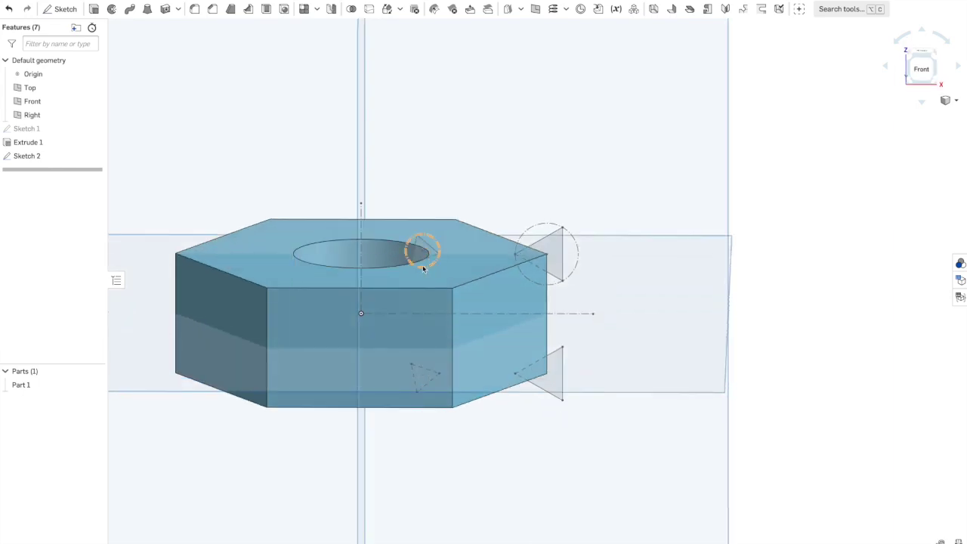
scroll(423, 268, "up", 5)
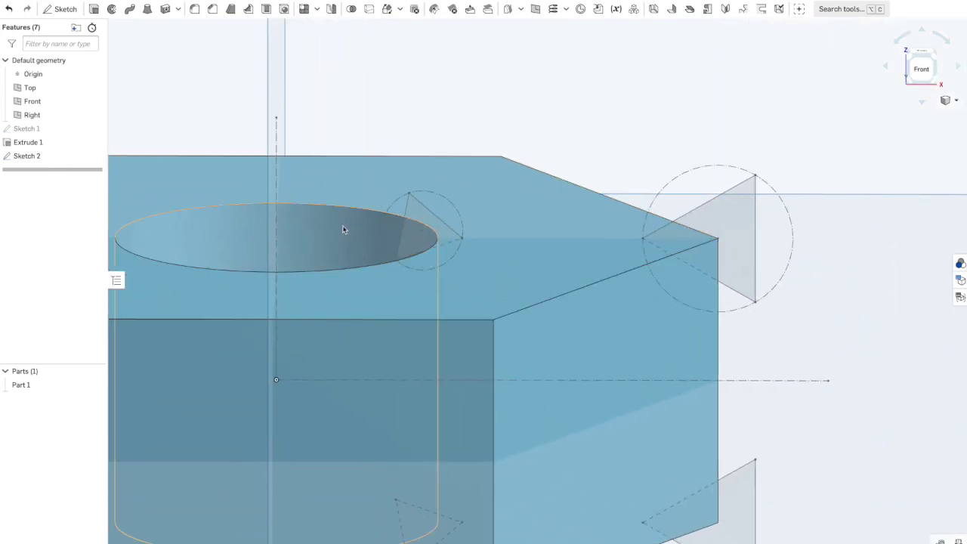
left_click(179, 232)
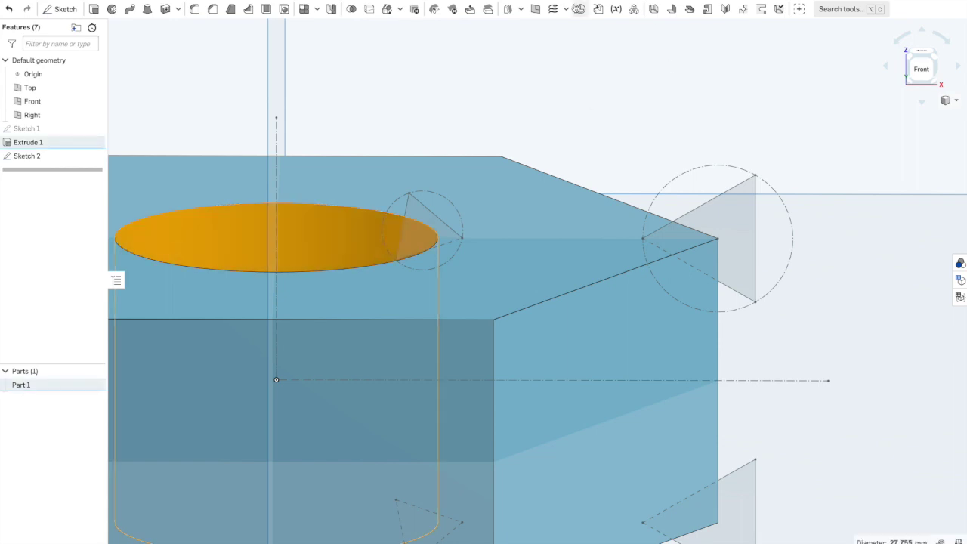
left_click(554, 9)
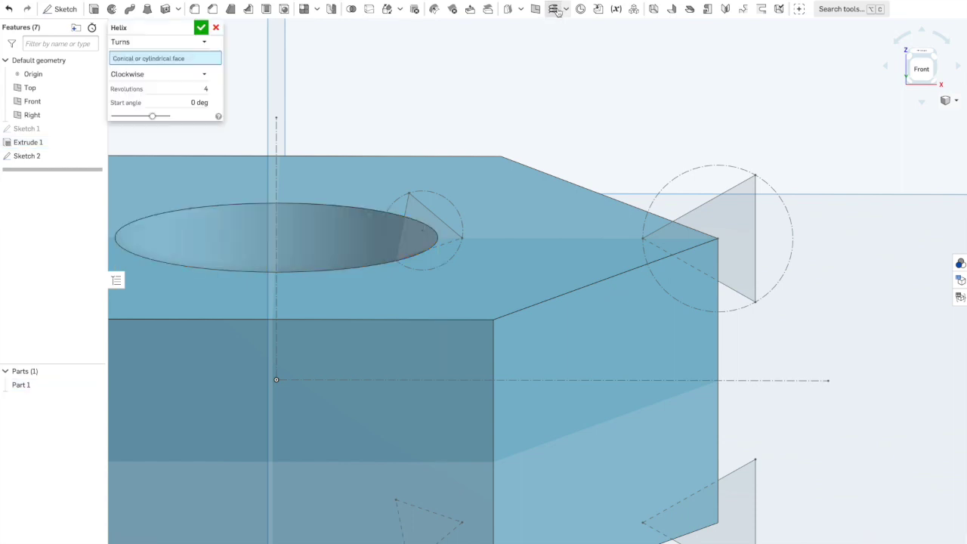
left_click(470, 500)
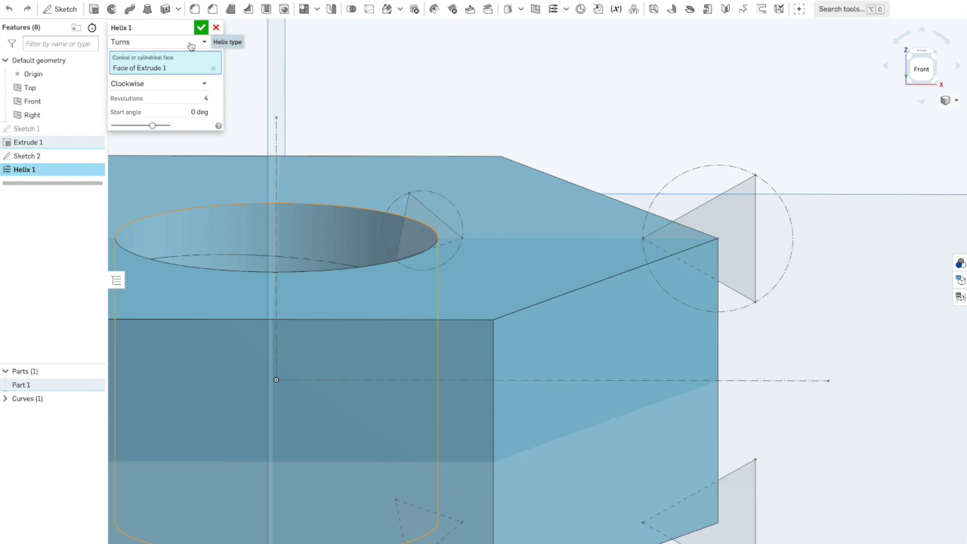
Step: Change the helix type to Height and turns and set its revolutions to 25
left_click(191, 44)
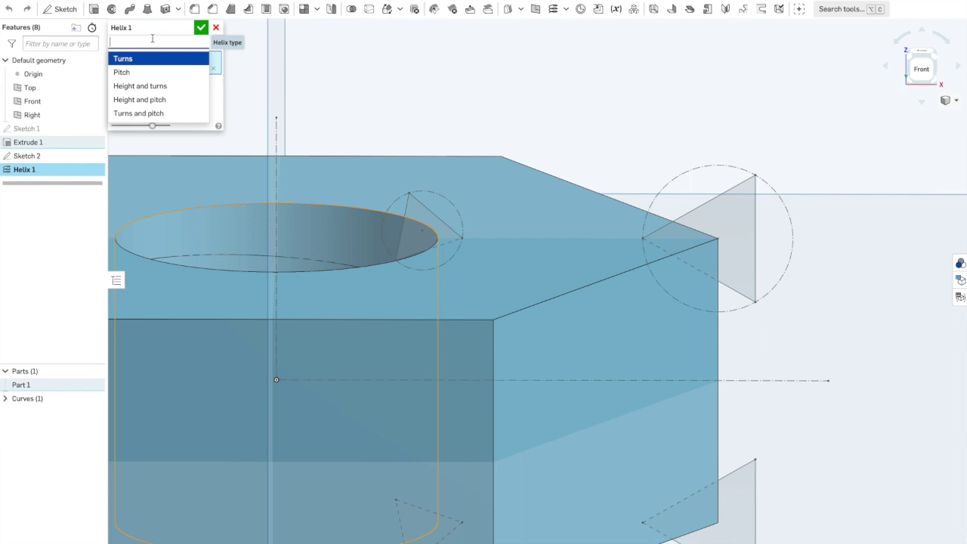
left_click(137, 88)
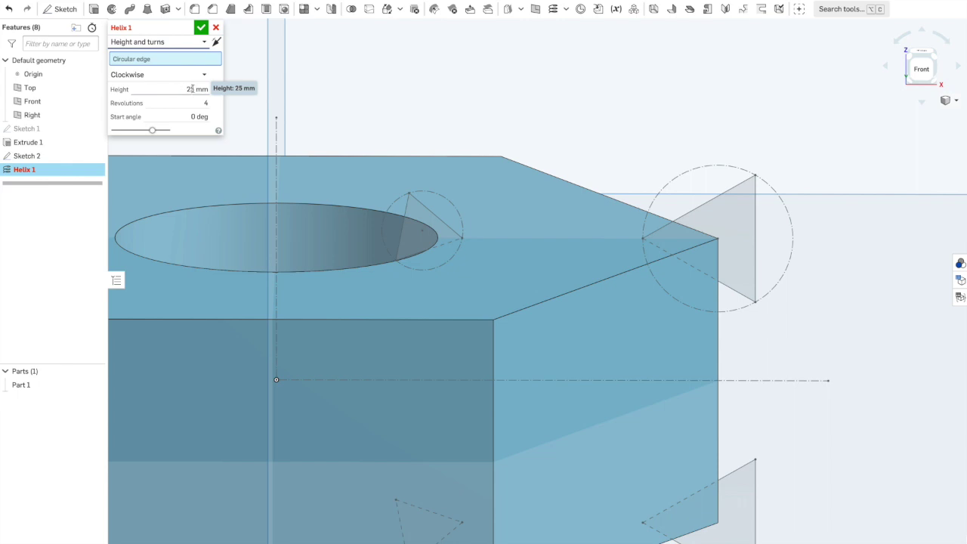
left_click(204, 103)
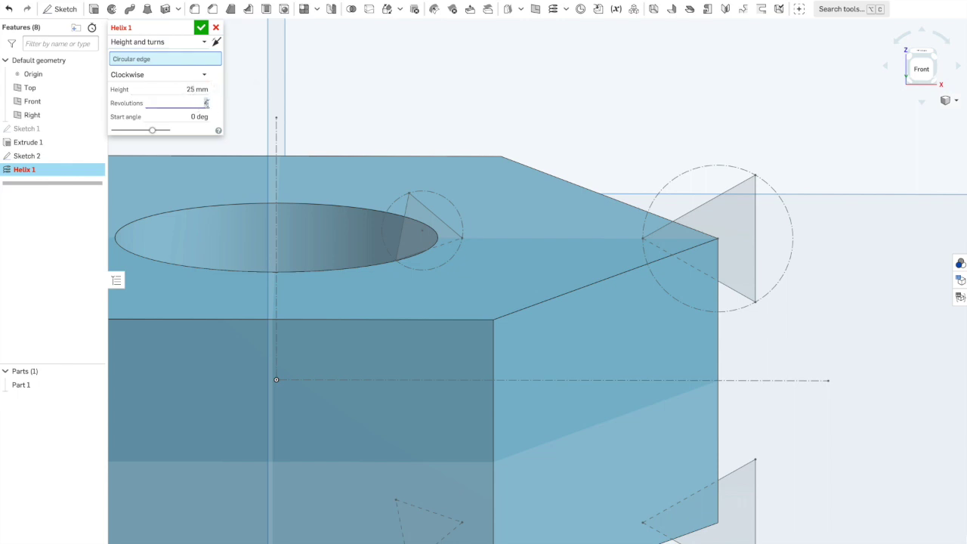
type("25")
key("Return")
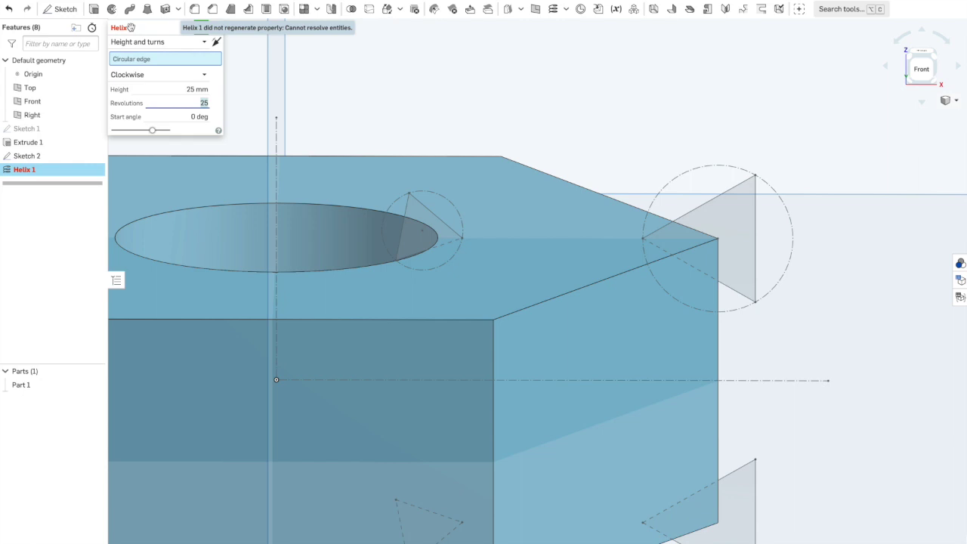
Step: Assign the hole's lower circular edge to the helix and examine the curve inside the hole
left_click(136, 63)
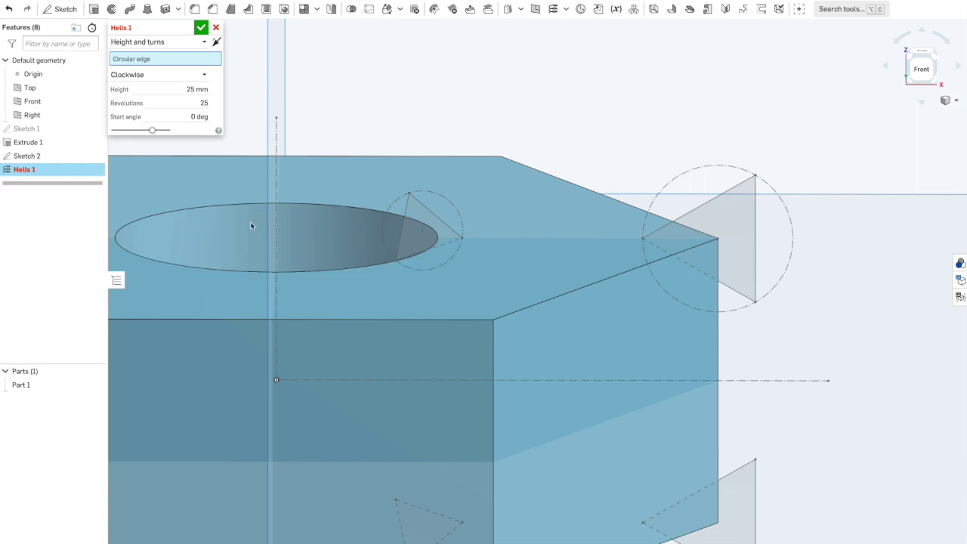
right_click_drag(250, 272, 270, 251)
left_click(270, 249)
right_click_drag(343, 225, 375, 233)
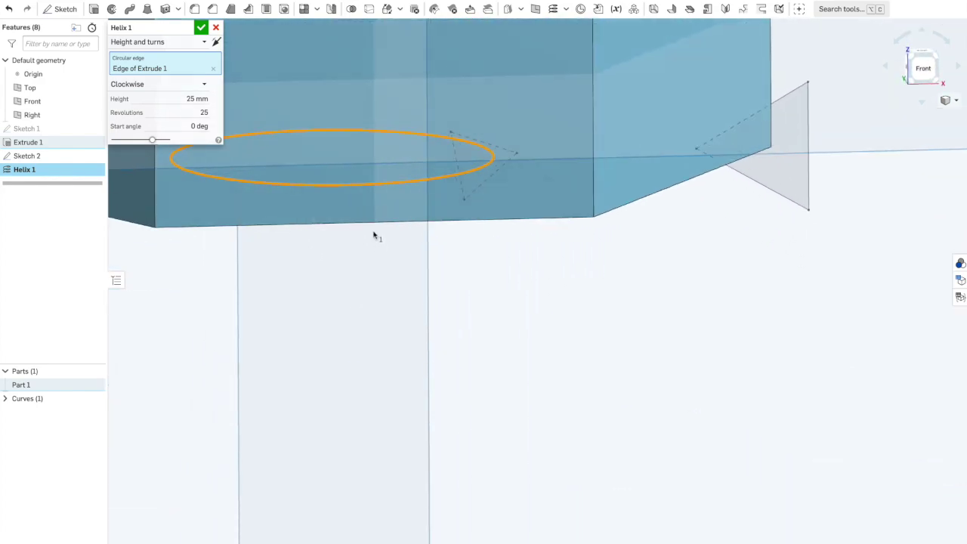
scroll(373, 237, "down", 5)
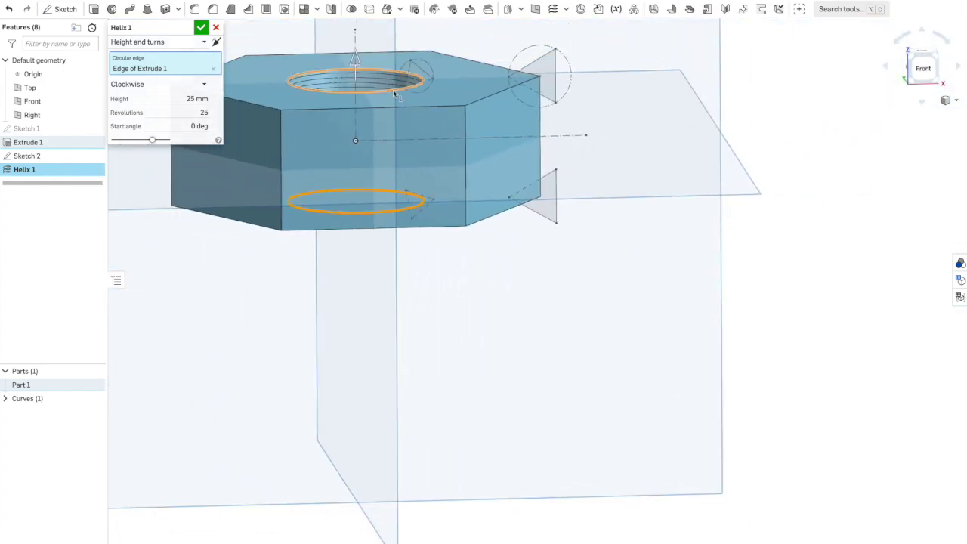
scroll(370, 81, "up", 5)
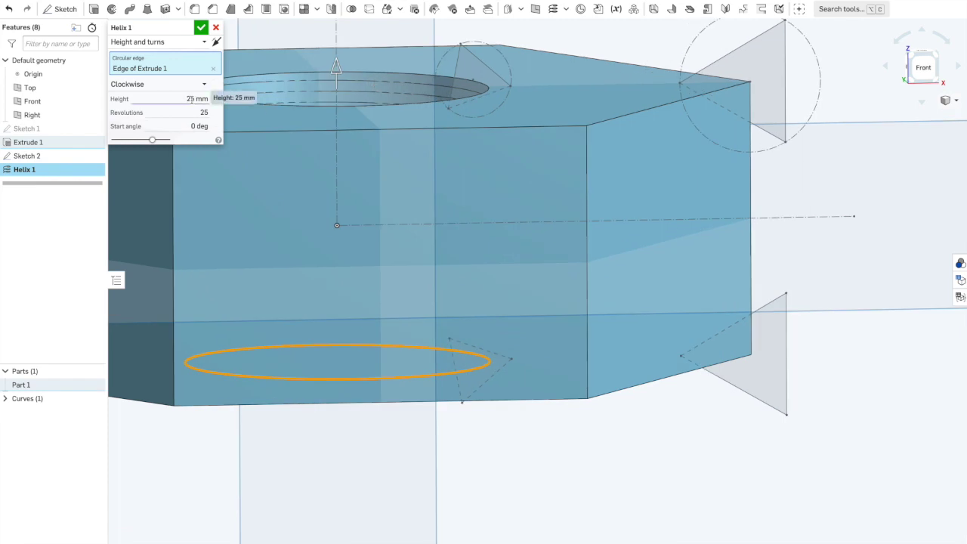
Step: Switch the helix type back to Turns so it uses the hole's cylindrical face
mouse_move(374, 126)
right_mouse_down()
mouse_move(415, 127)
mouse_move(359, 131)
mouse_move(422, 139)
mouse_move(385, 125)
right_mouse_up()
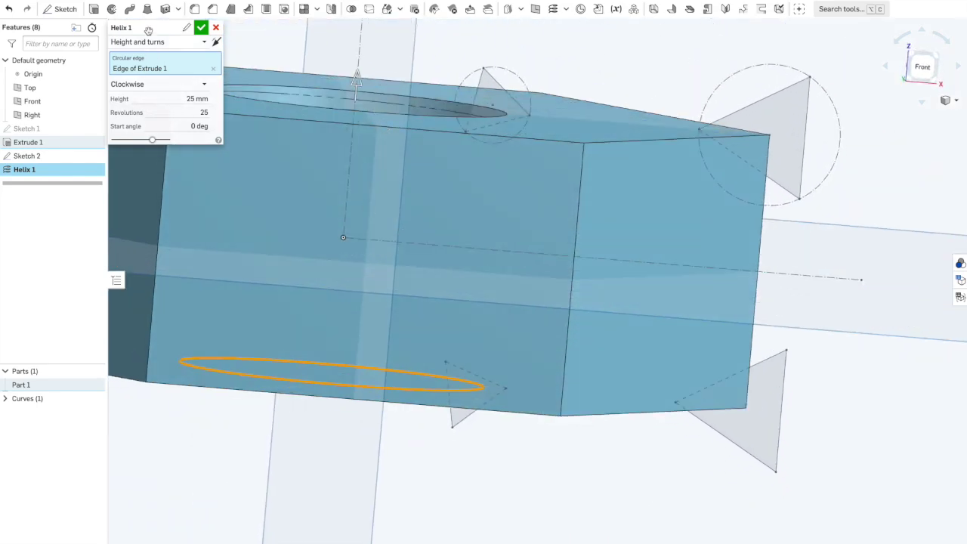
left_click(194, 44)
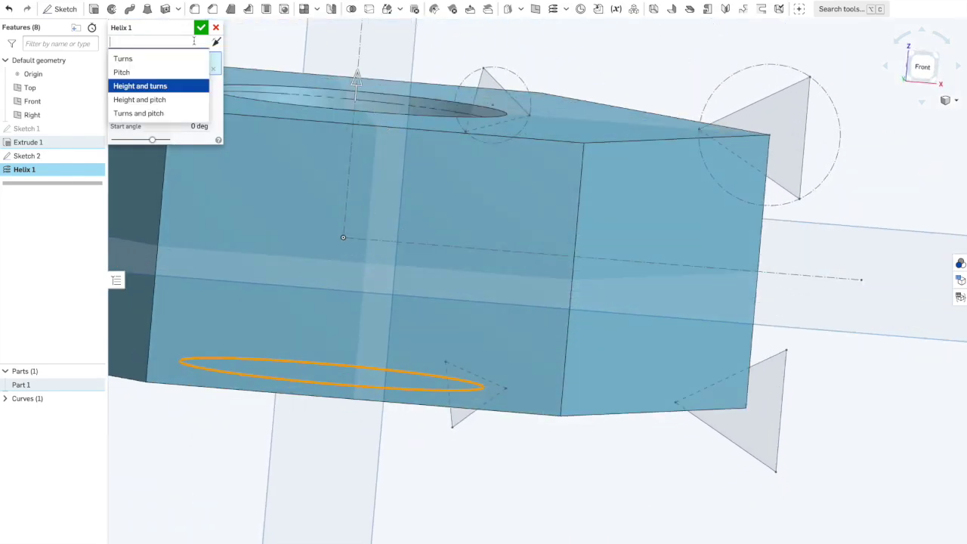
left_click(126, 60)
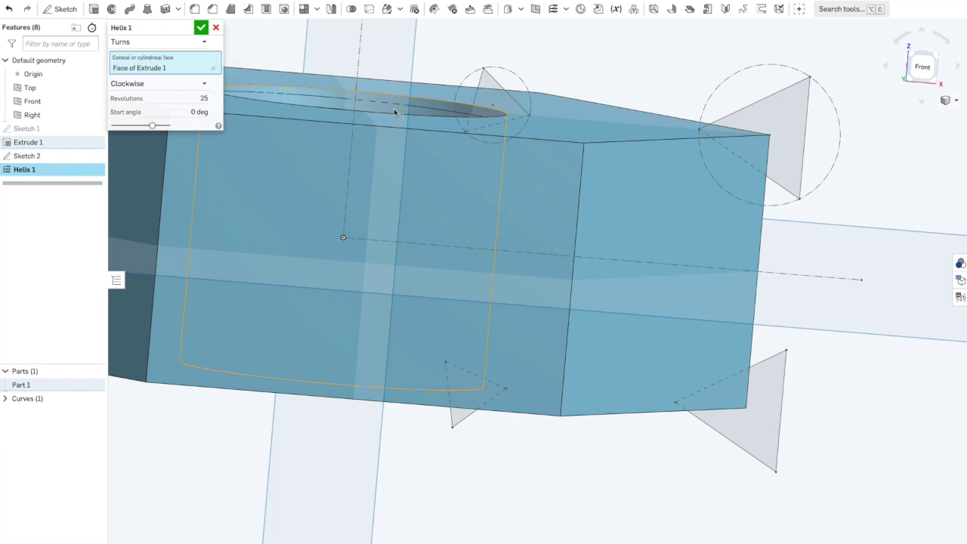
Step: Change the helix type to Height and turns, based on the hole's lower circular edge, and accept the helix
left_click(136, 43)
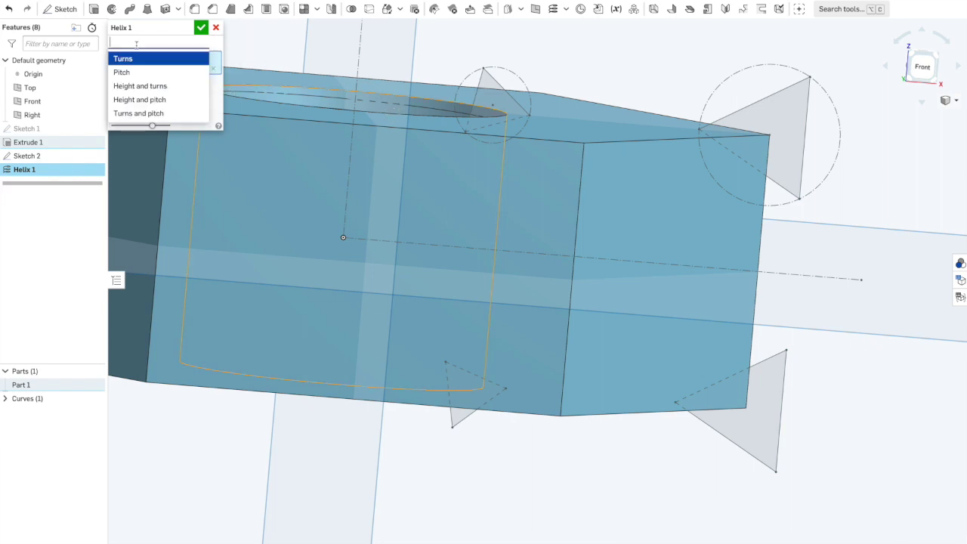
left_click(140, 87)
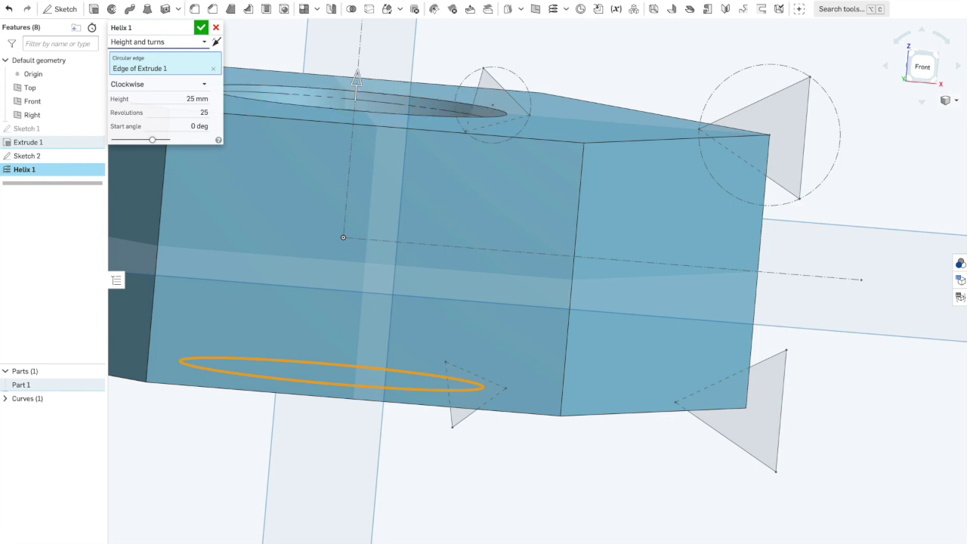
left_click(200, 28)
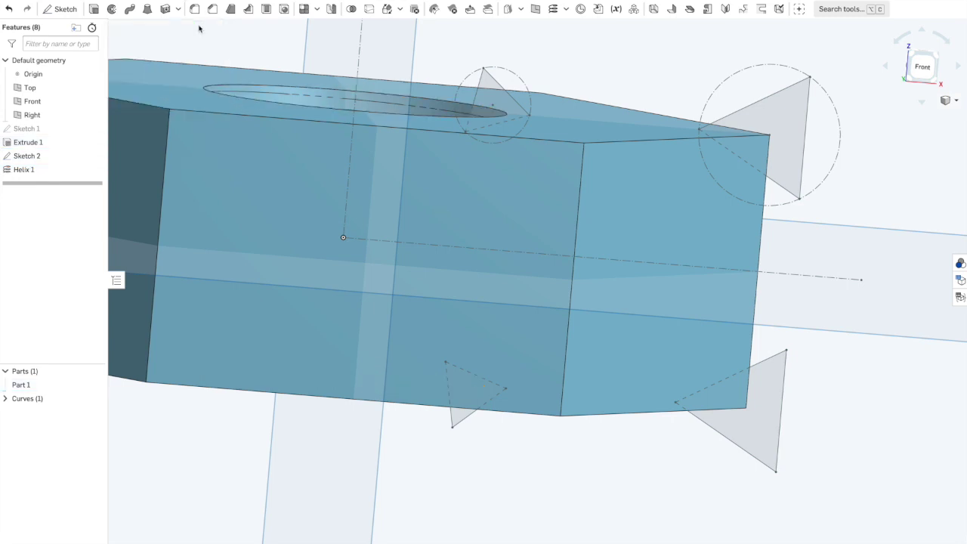
Step: Review the depth settings of the nut's extrusion and toggle the visibility of the triangle profile sketch
left_click(47, 147)
right_click(61, 146)
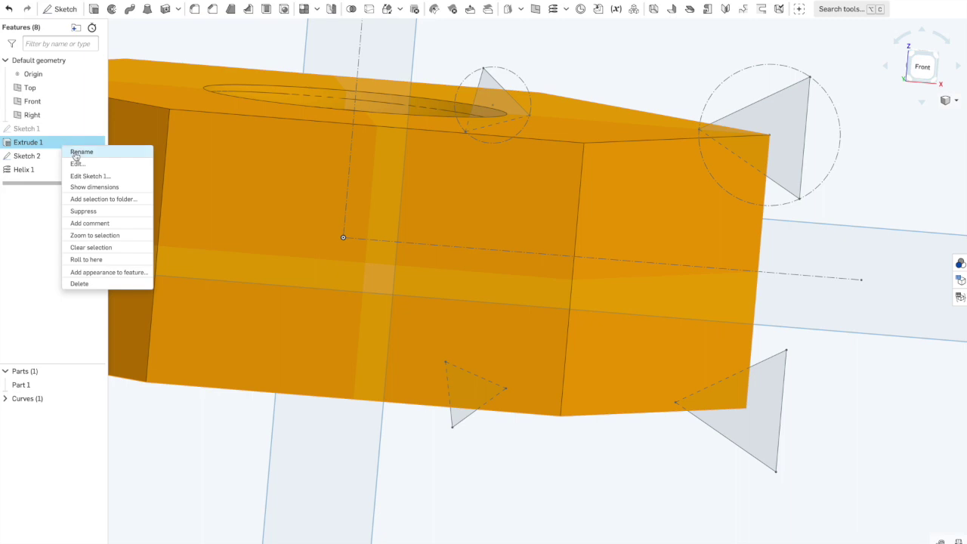
left_click(76, 163)
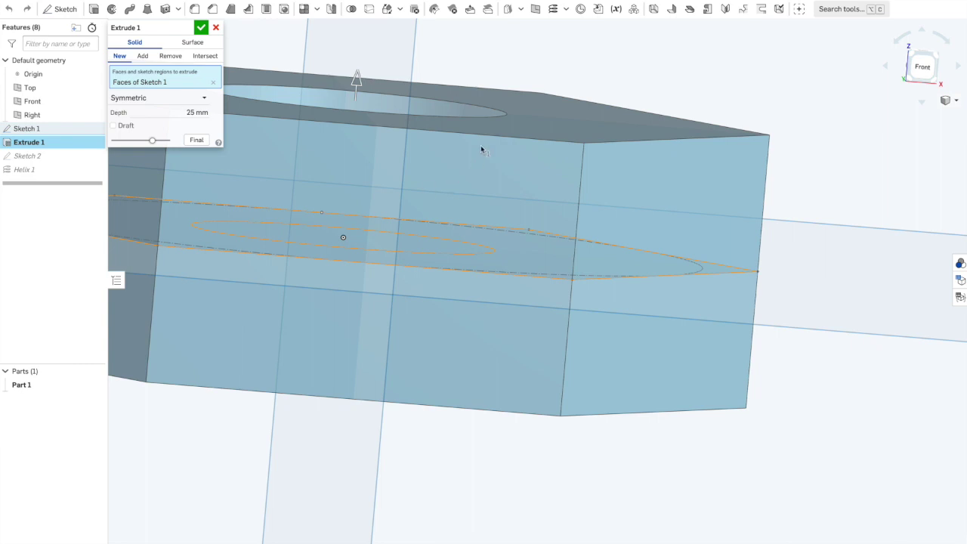
left_click(201, 29)
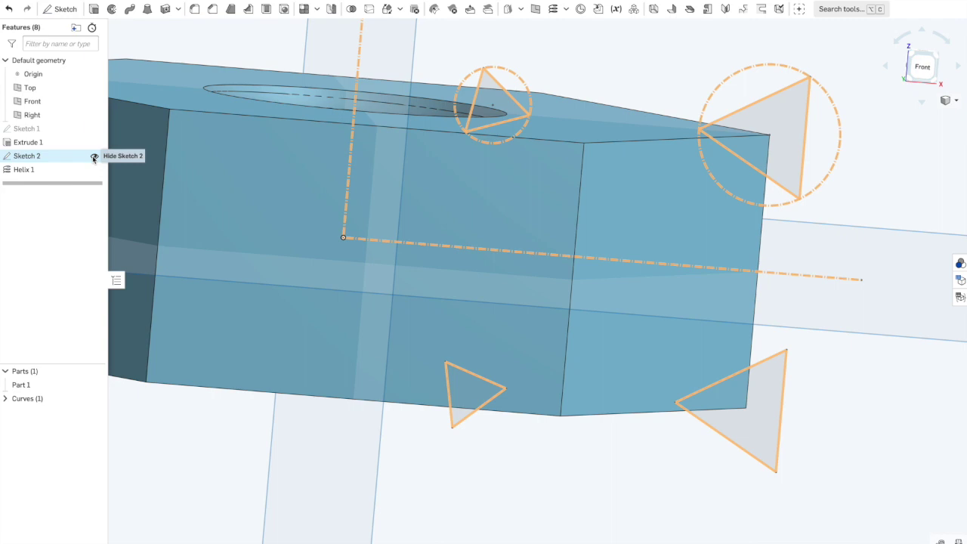
left_click(94, 157)
left_click(93, 157)
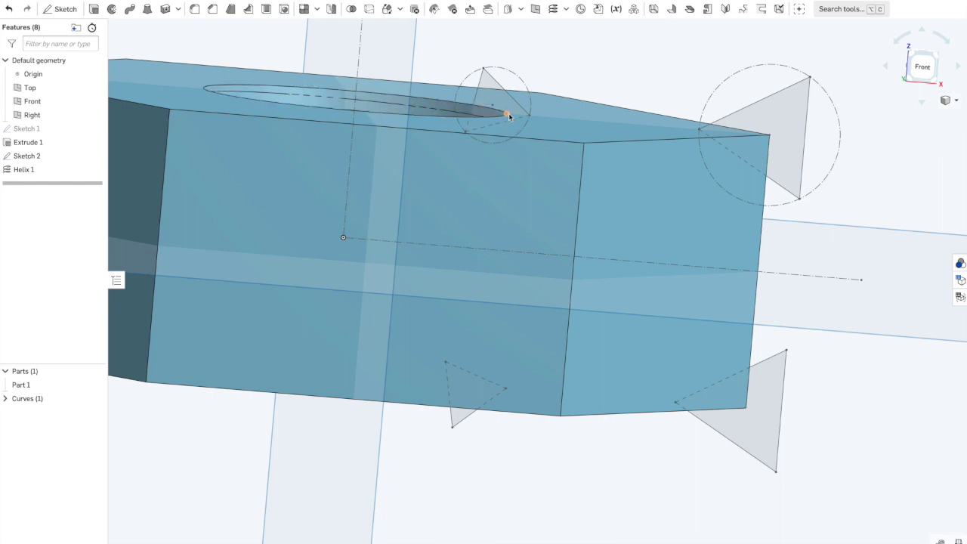
Step: Sketch a circumscribed triangle with sides of about 1.5 mm on the Front plane, beside the helix end at the hole's upper edge
scroll(509, 116, "up", 4)
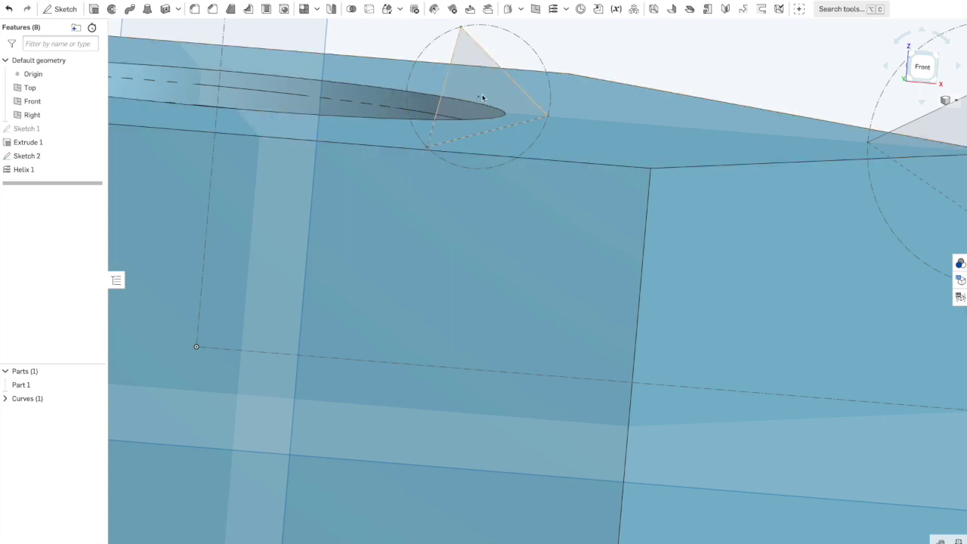
left_click(60, 9)
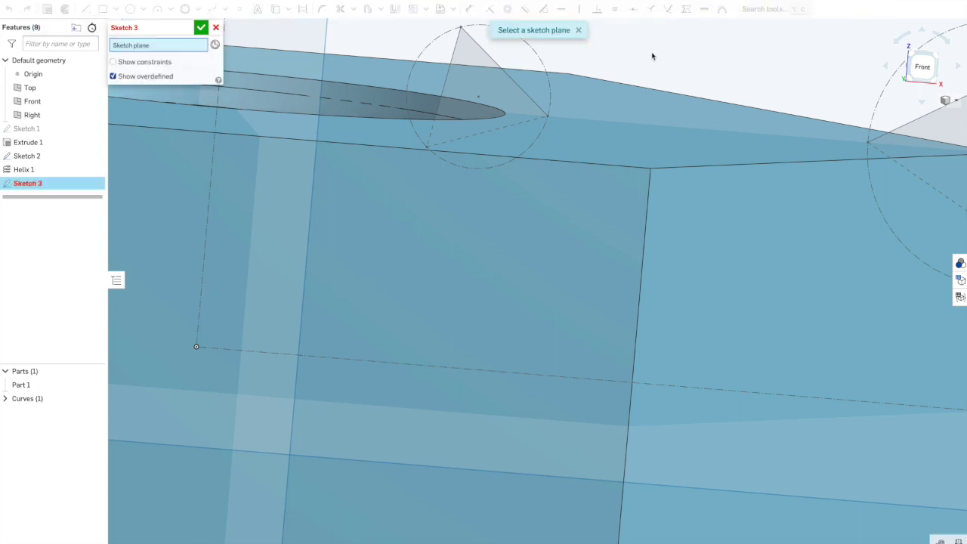
left_click(34, 101)
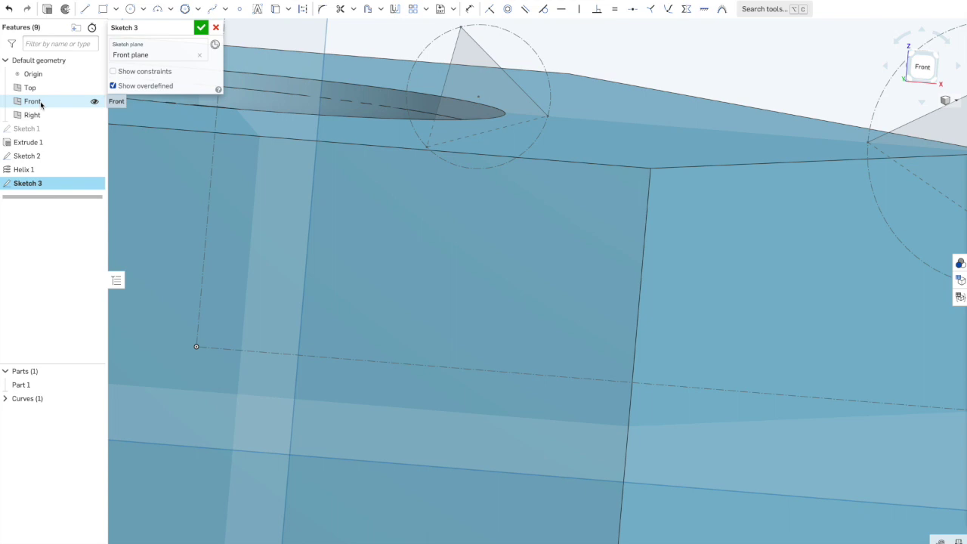
left_click(199, 11)
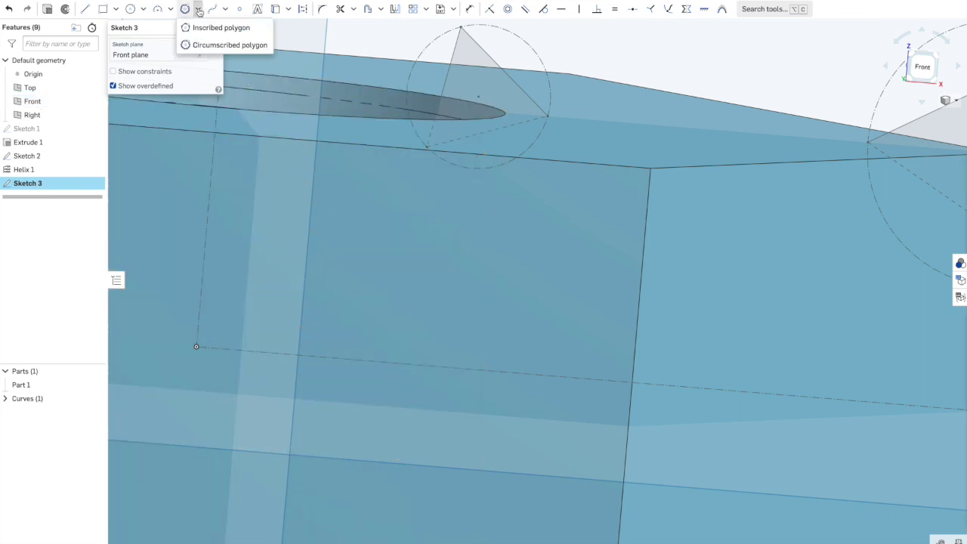
left_click(210, 47)
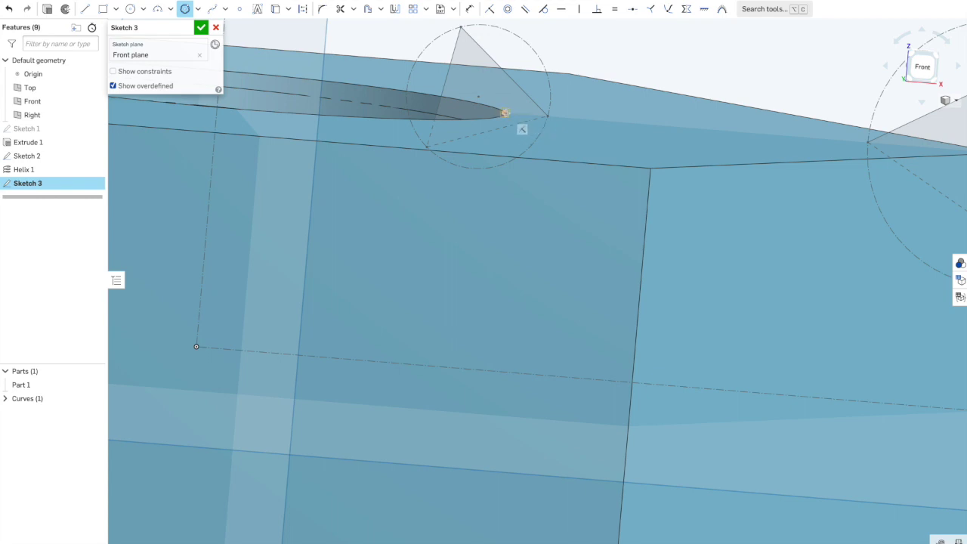
left_click(505, 113)
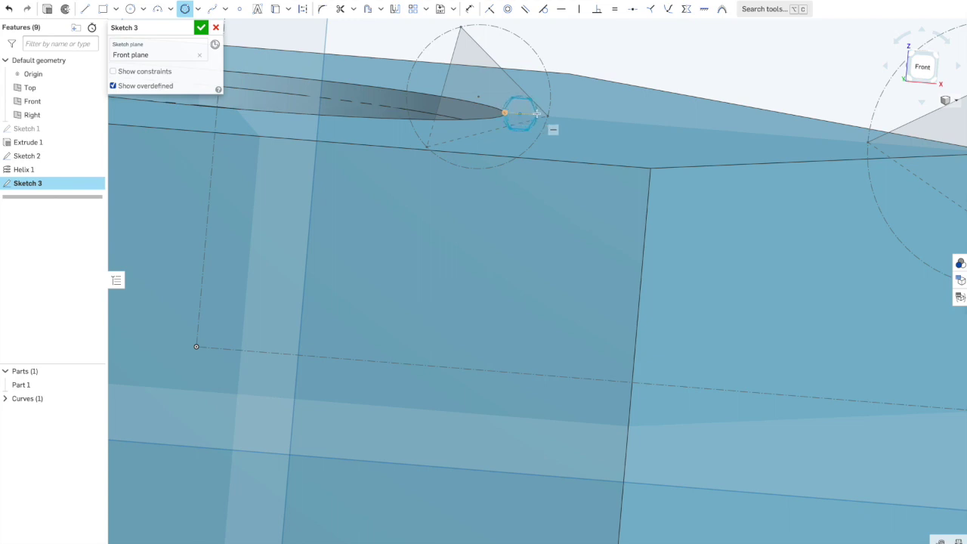
scroll(536, 113, "down", 3)
left_click(528, 115)
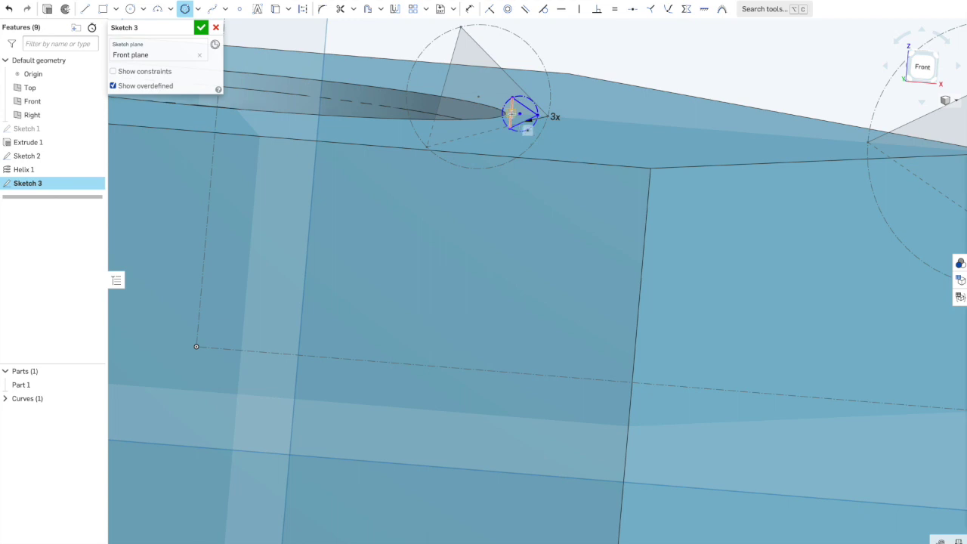
key("Escape")
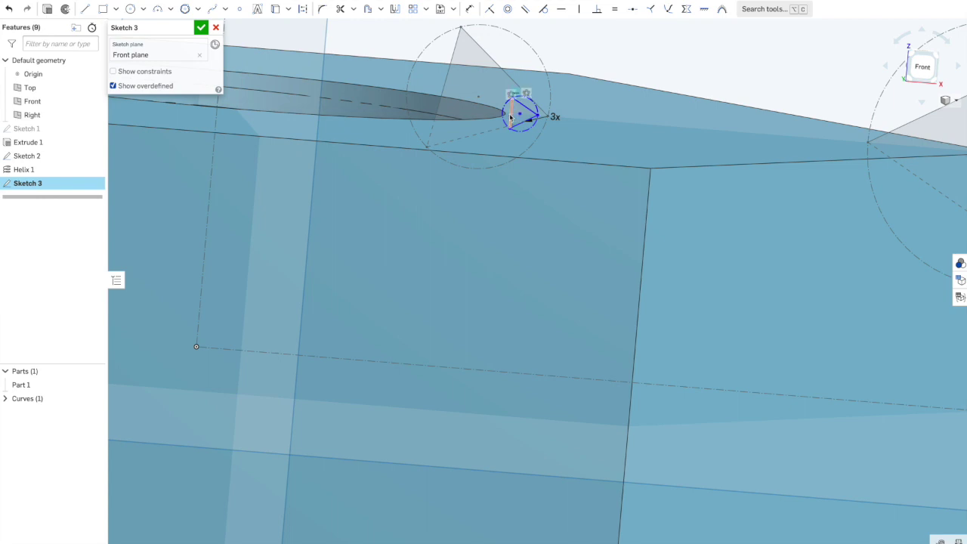
Step: Apply a Midpoint constraint between the small triangle's vertical side and the helix end point at the hole's upper edge
left_click(506, 115)
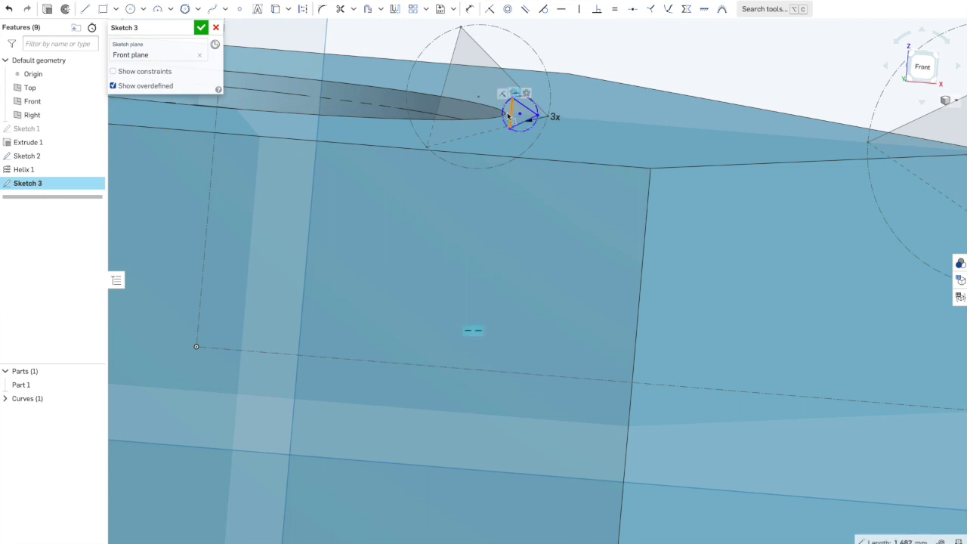
left_click(504, 112)
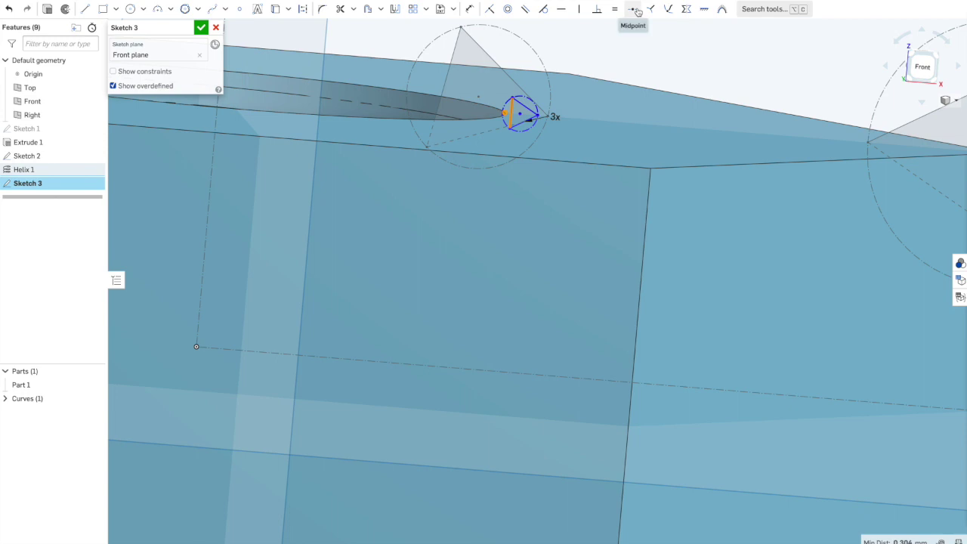
left_click(636, 11)
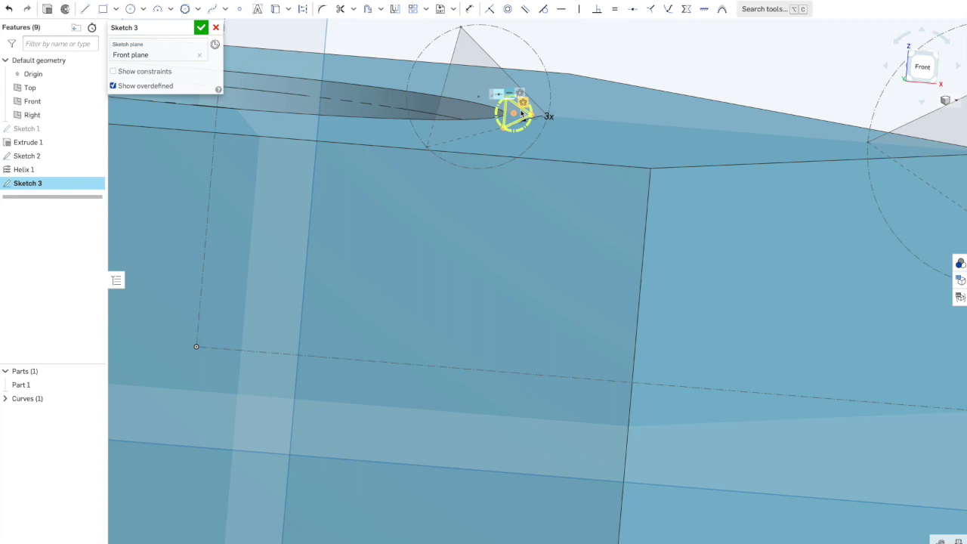
Step: Dimension the small triangle's side to 1 mm and finish the sketch
left_click(470, 10)
left_click(519, 108)
left_click(539, 91)
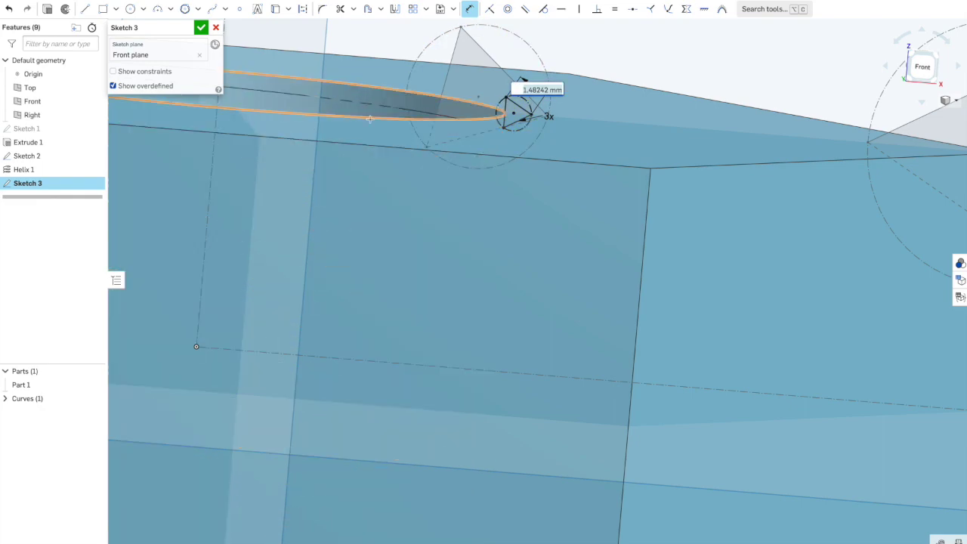
left_click(506, 78)
type("1")
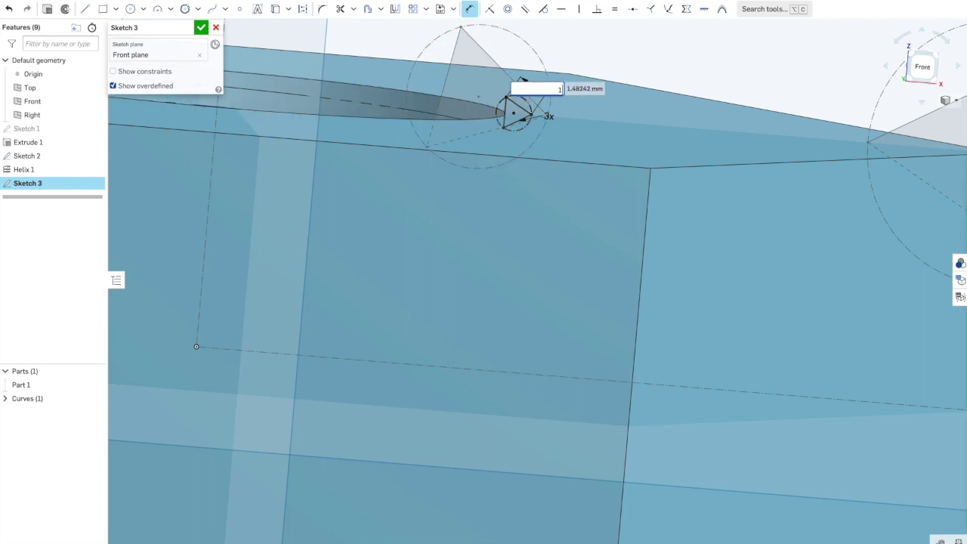
key("Return")
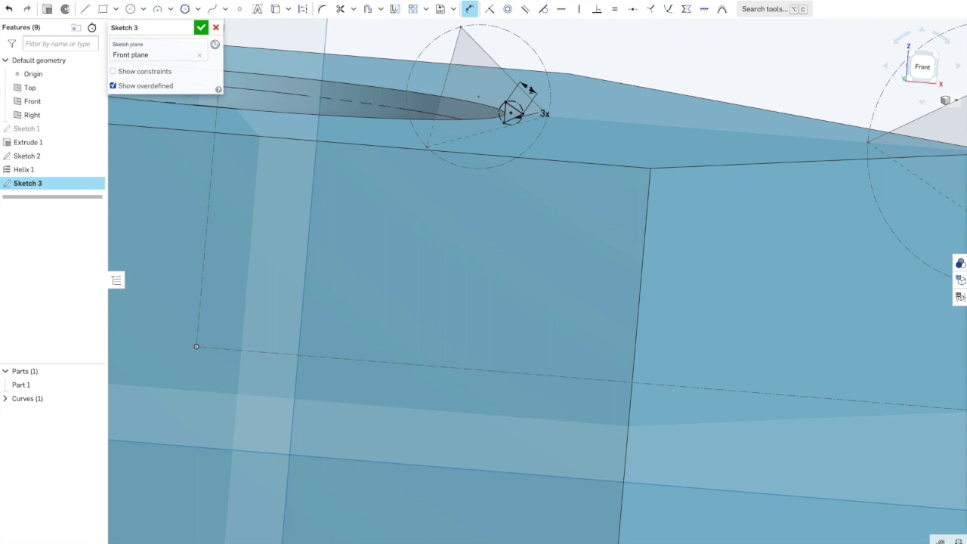
left_click(199, 28)
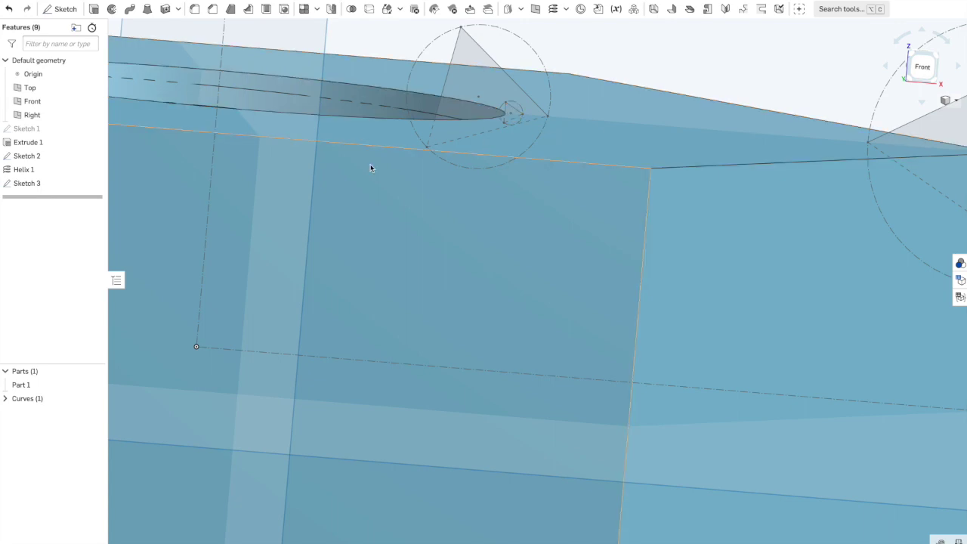
Step: Sweep the small triangle sketch along the helix curve as a solid Remove operation with Part 1 as the merge scope
left_click(130, 9)
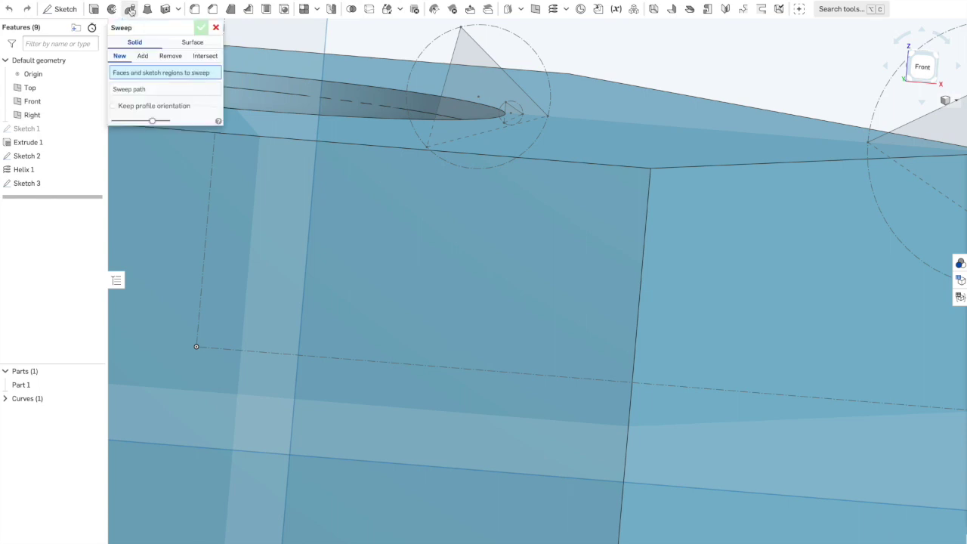
left_click(62, 186)
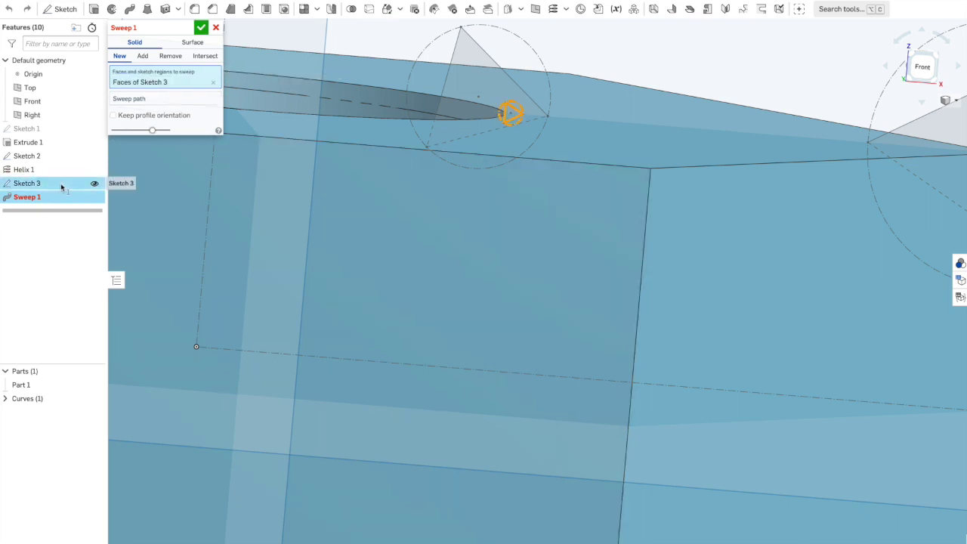
left_click(190, 99)
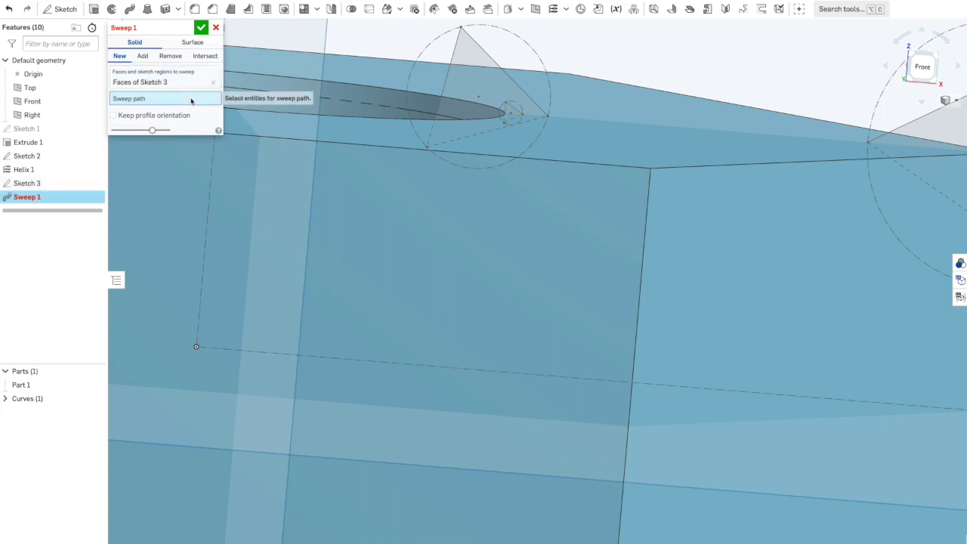
left_click(383, 110)
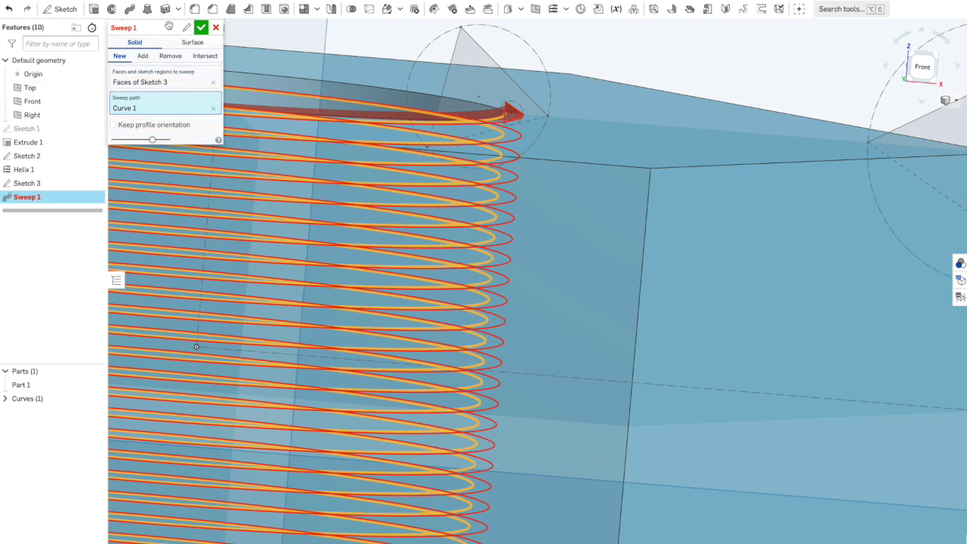
mouse_move(123, 23)
left_click(175, 57)
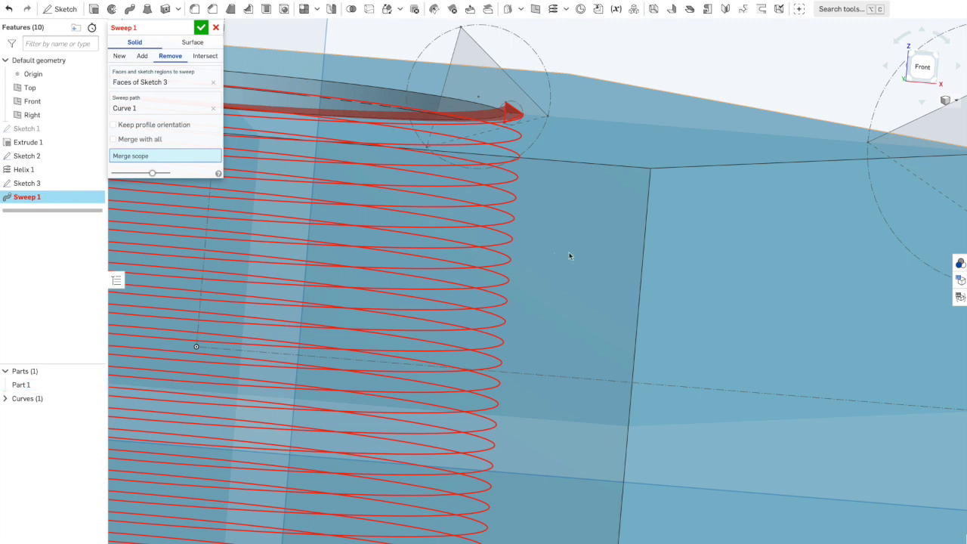
left_click(55, 385)
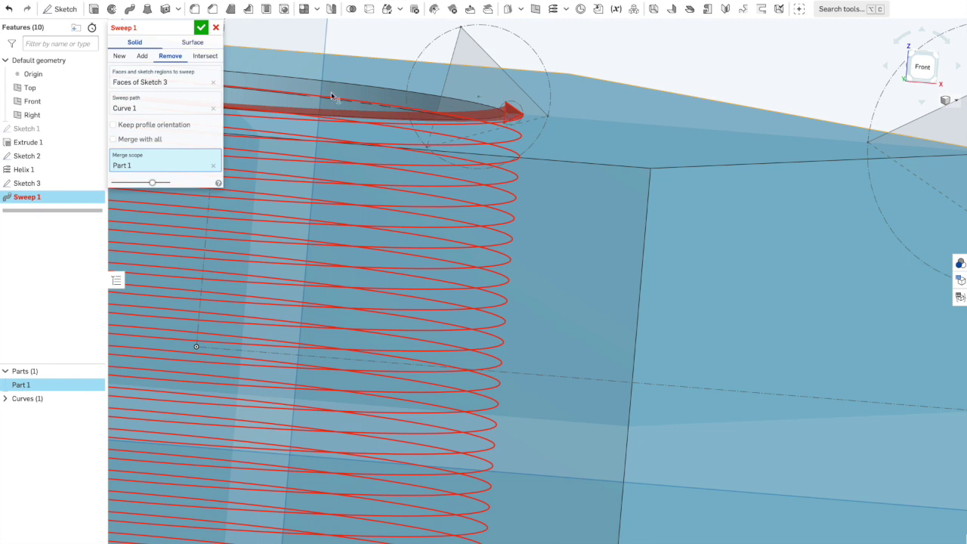
left_click(201, 27)
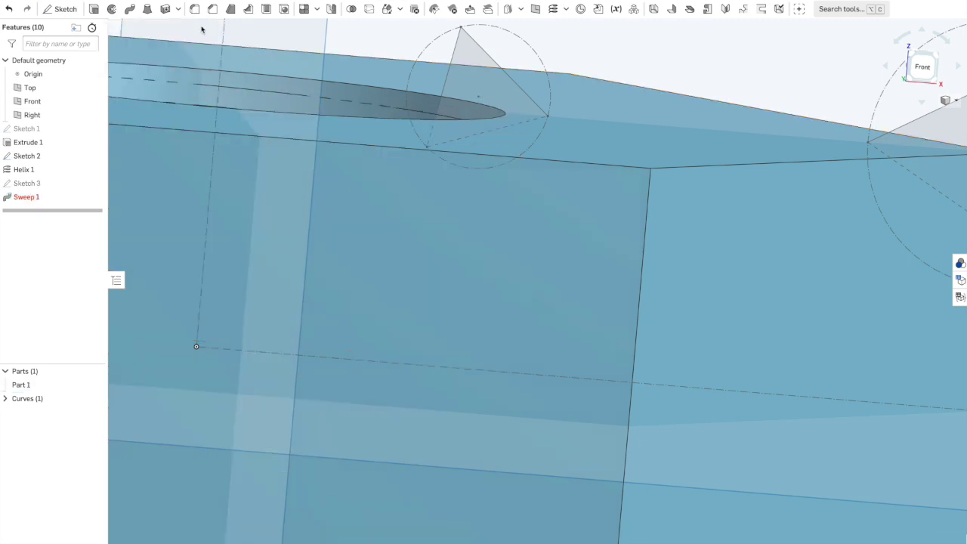
Step: Edit the thread profile sketch to set the triangle's side to 0.99 mm, and inspect the swept thread cut
right_click(72, 186)
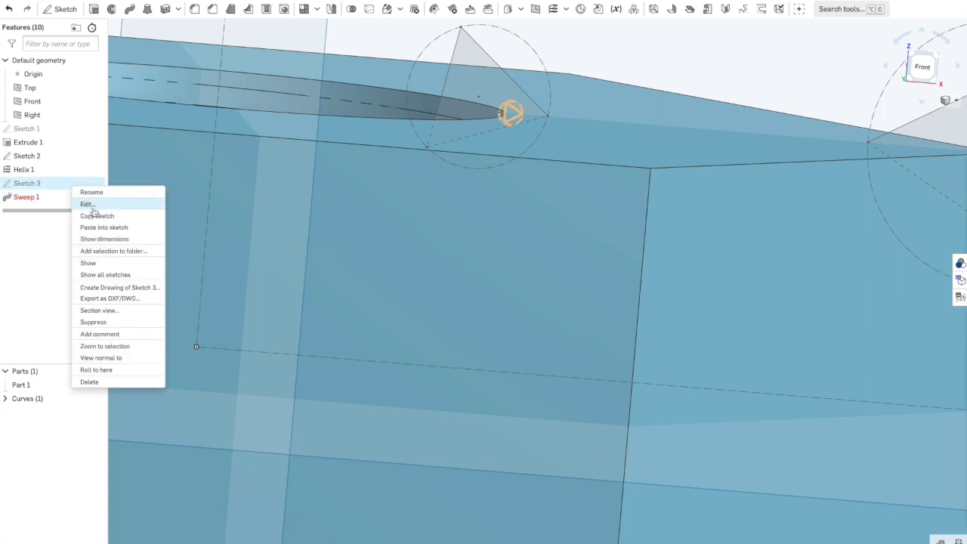
left_click(90, 205)
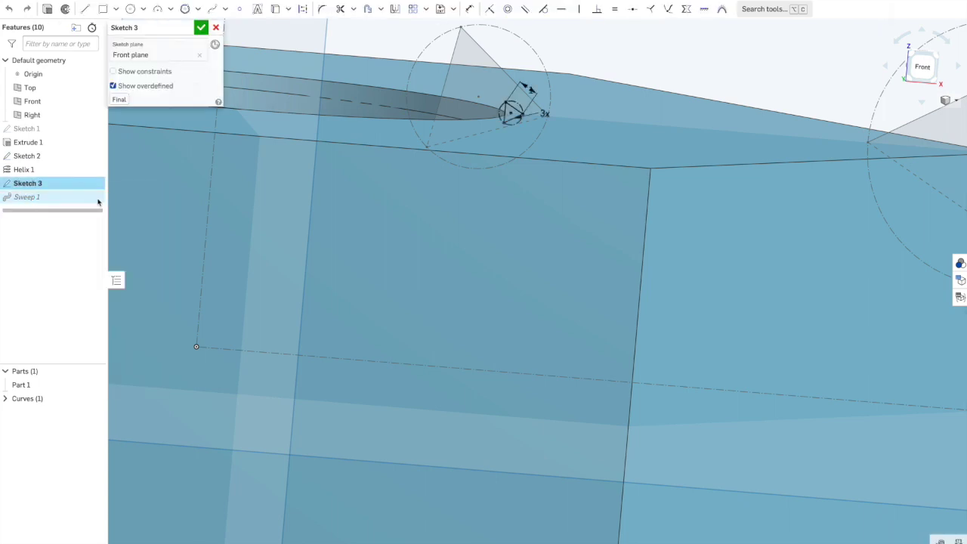
left_click(533, 90)
type("0.99")
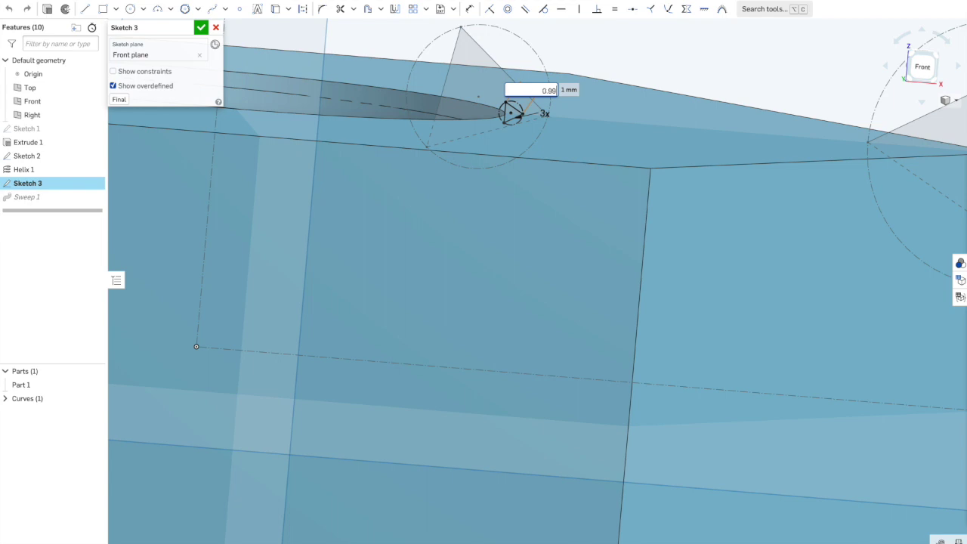
key("Return")
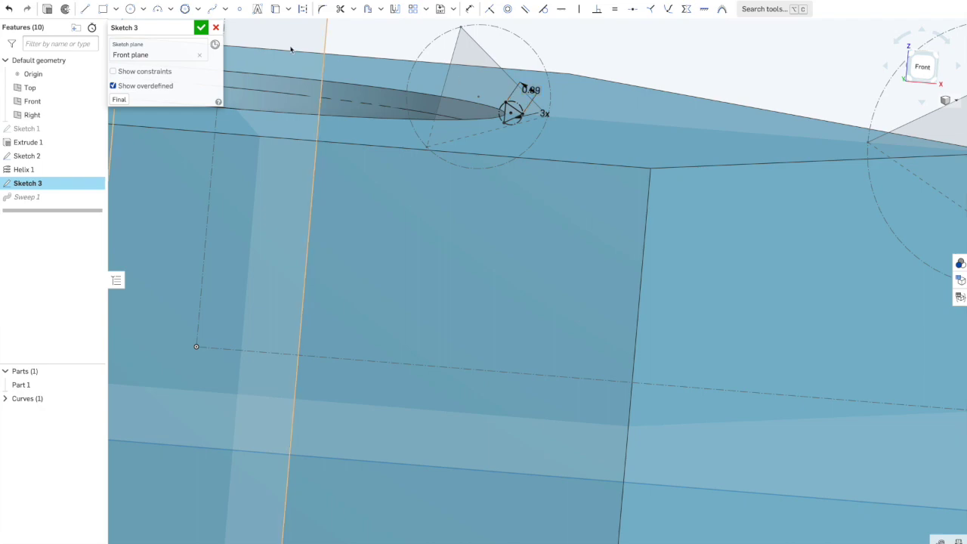
left_click(201, 28)
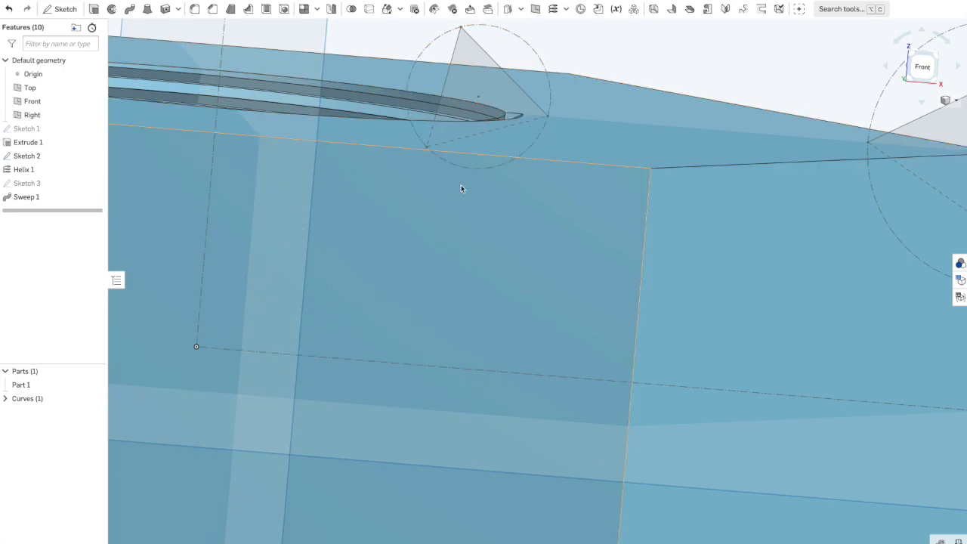
scroll(461, 188, "down", 3)
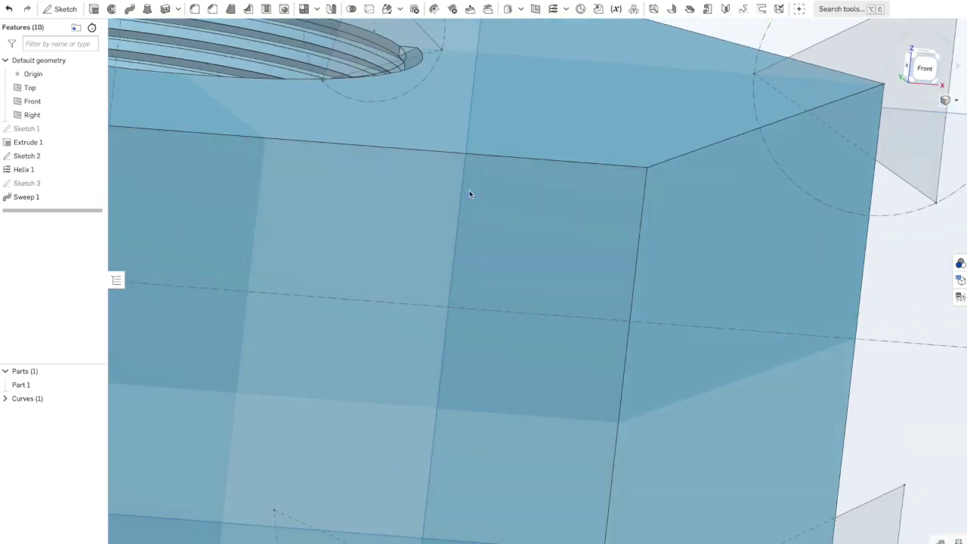
Step: Show Sketch 3 and examine the small thread profile against the swept cut at the hole's upper edge
scroll(438, 121, "down", 2)
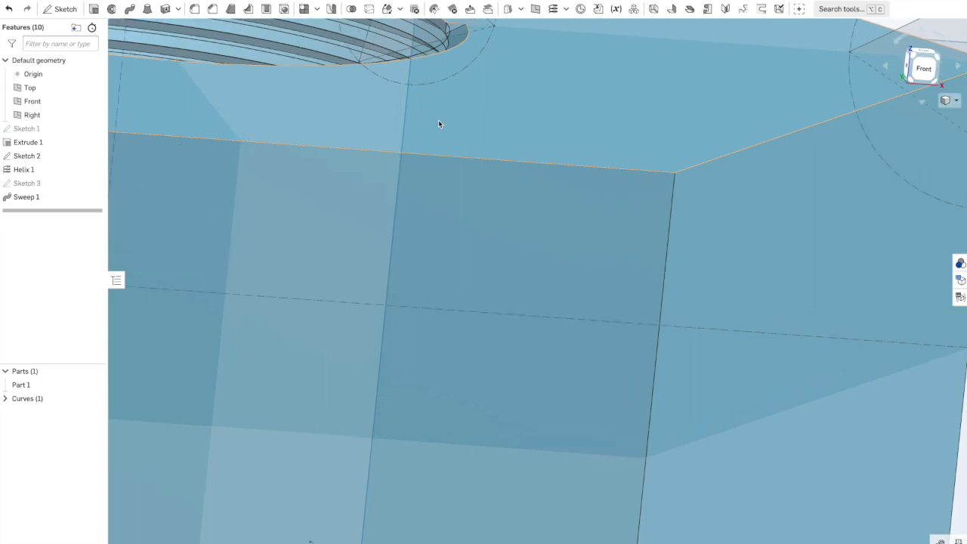
scroll(438, 121, "down", 2)
middle_click_drag(435, 121, 443, 328)
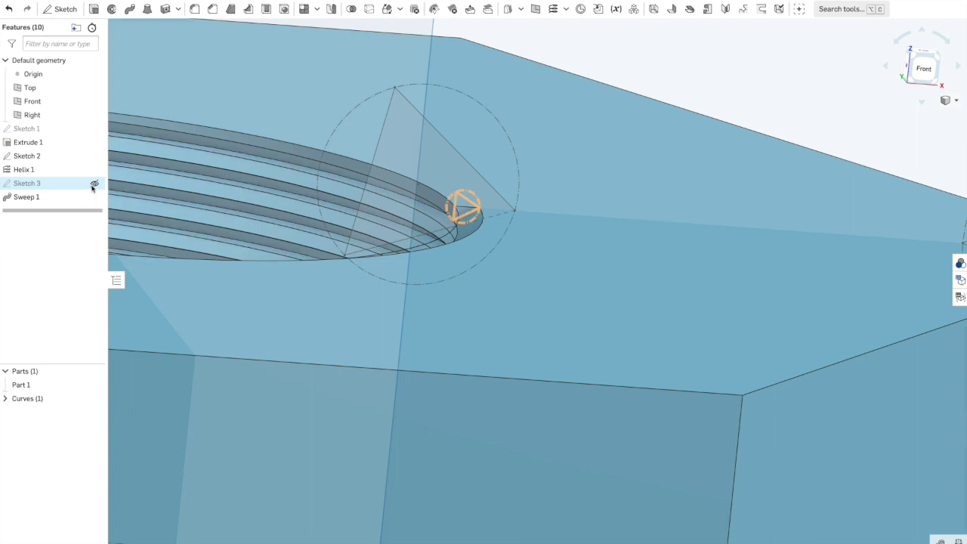
left_click(94, 183)
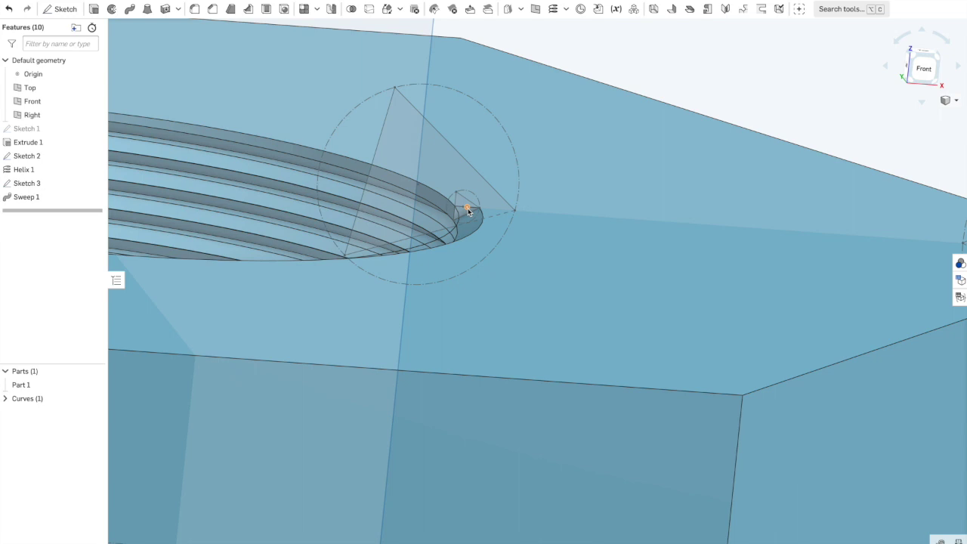
right_click_drag(551, 293, 530, 265)
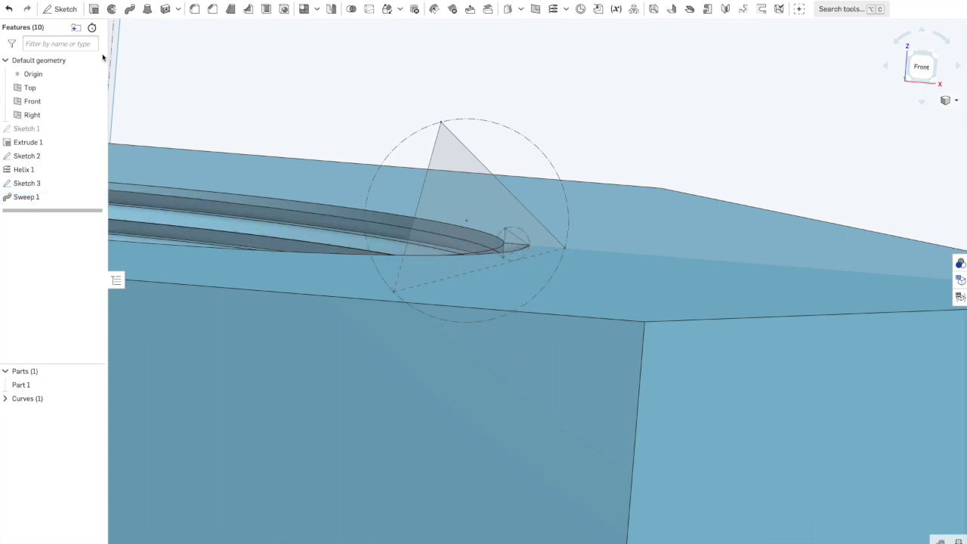
Step: Set up a full solid Revolve of the triangular profiles in Sketch 2 around the sketch's vertical centre line
left_click(112, 10)
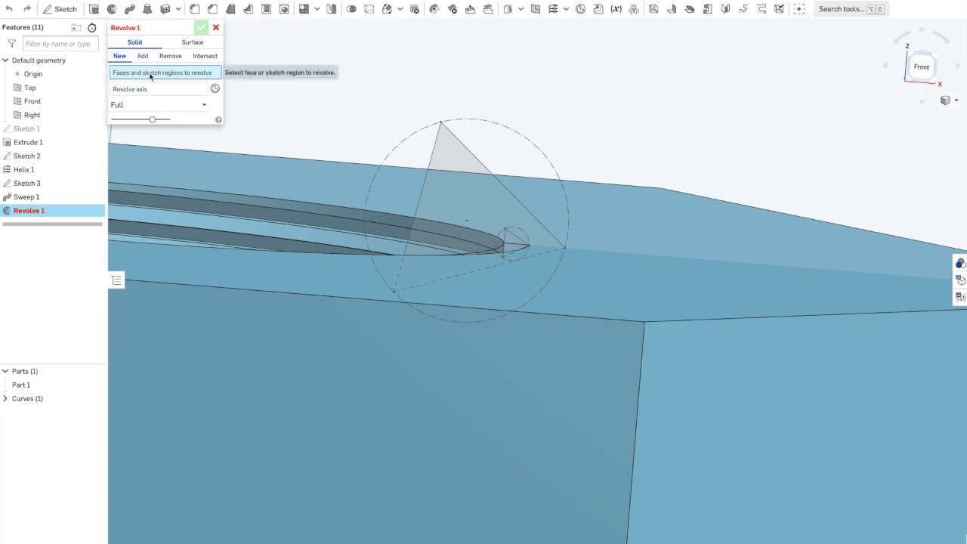
left_click(71, 157)
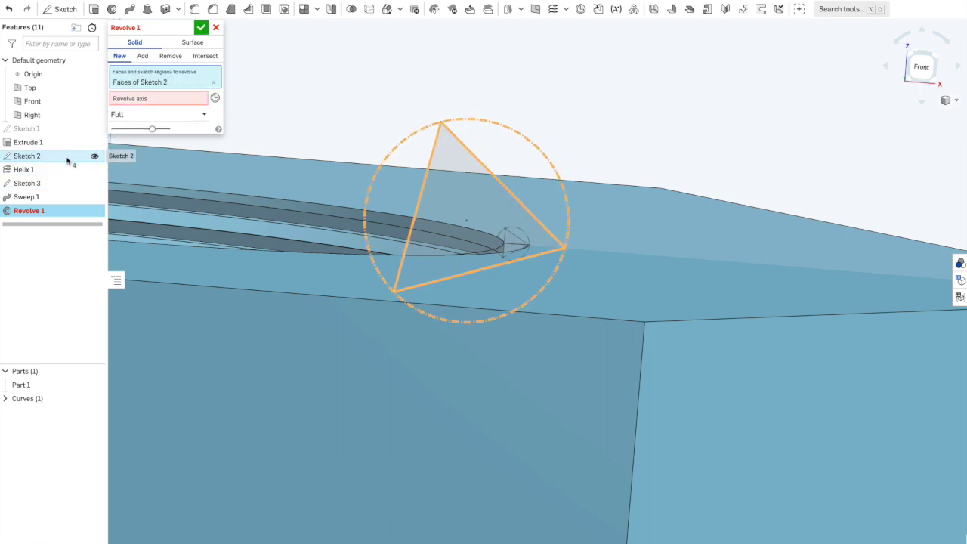
scroll(348, 176, "down", 6)
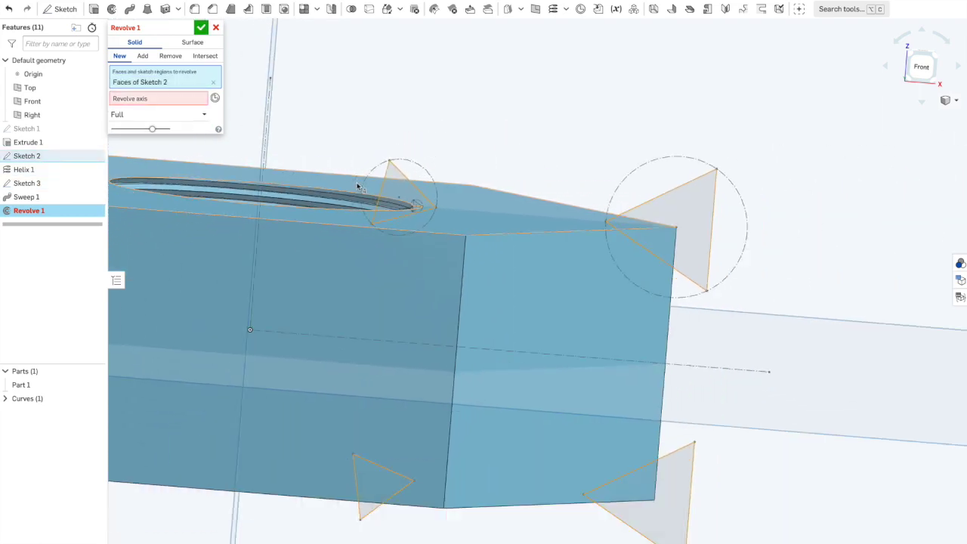
left_click(141, 99)
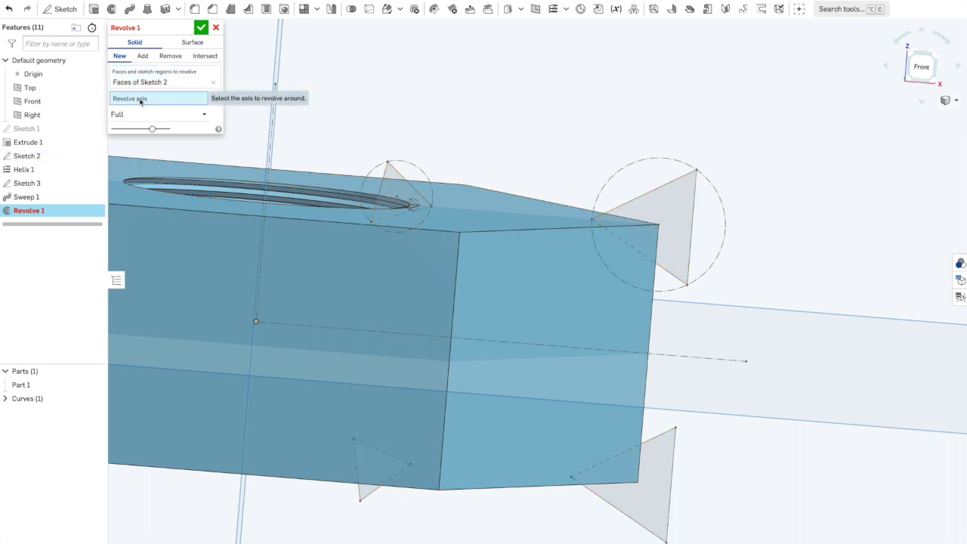
left_click(267, 176)
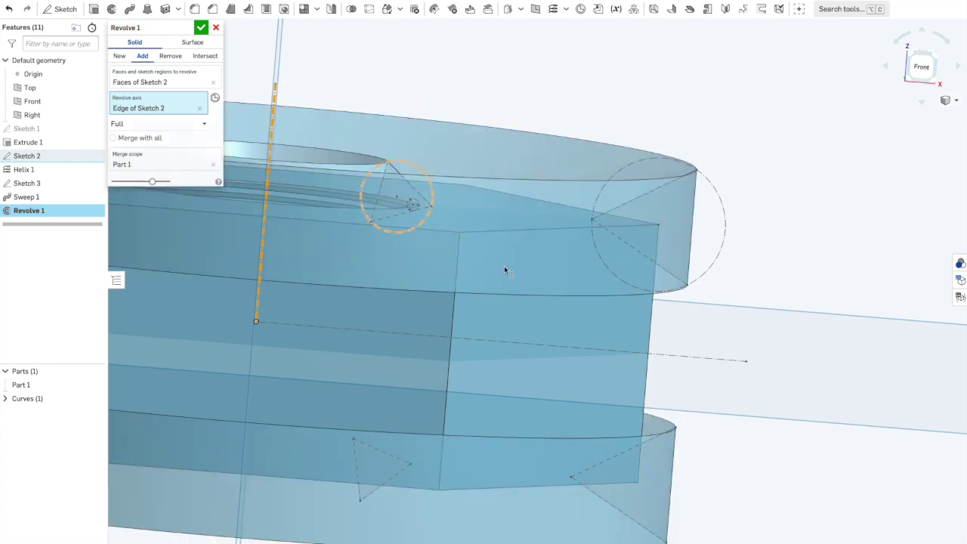
Step: Inspect the revolve preview around the nut and compare the part before and after the feature
right_click_drag(522, 326, 346, 316)
right_click_drag(274, 335, 227, 284)
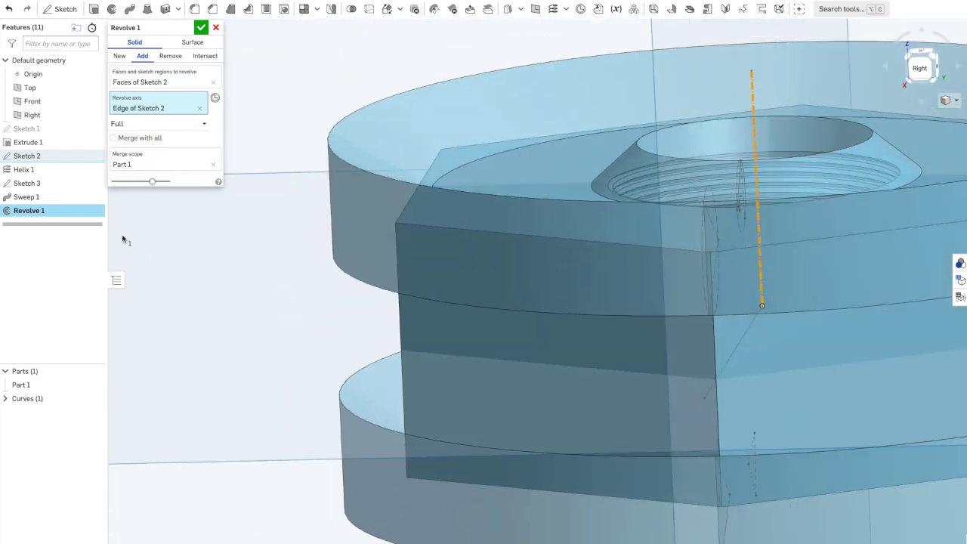
left_click_drag(154, 184, 113, 184)
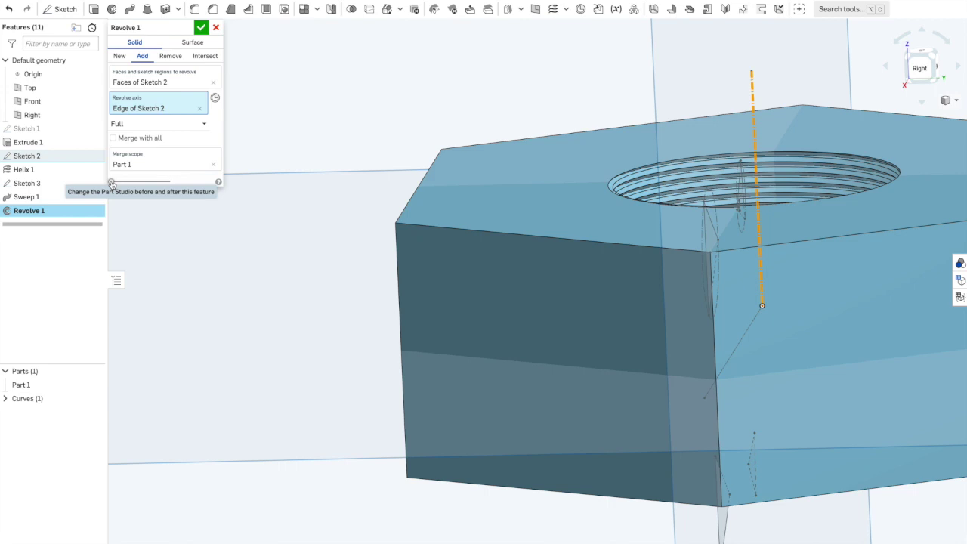
left_click_drag(115, 185, 182, 186)
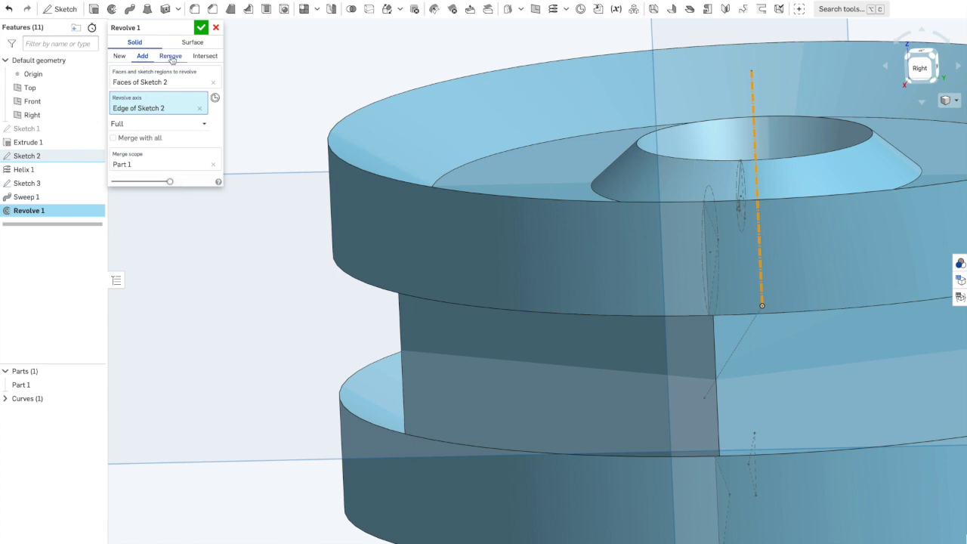
Step: Change the revolve to a Remove operation on Part 1 and inspect the cut corners and hole edges
left_click(171, 57)
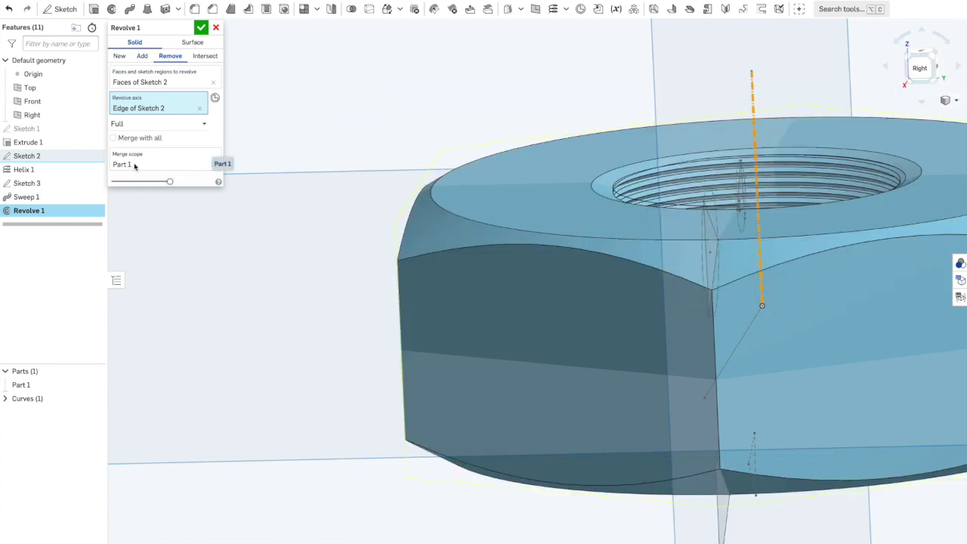
left_click_drag(169, 183, 202, 192)
right_click_drag(264, 356, 171, 335)
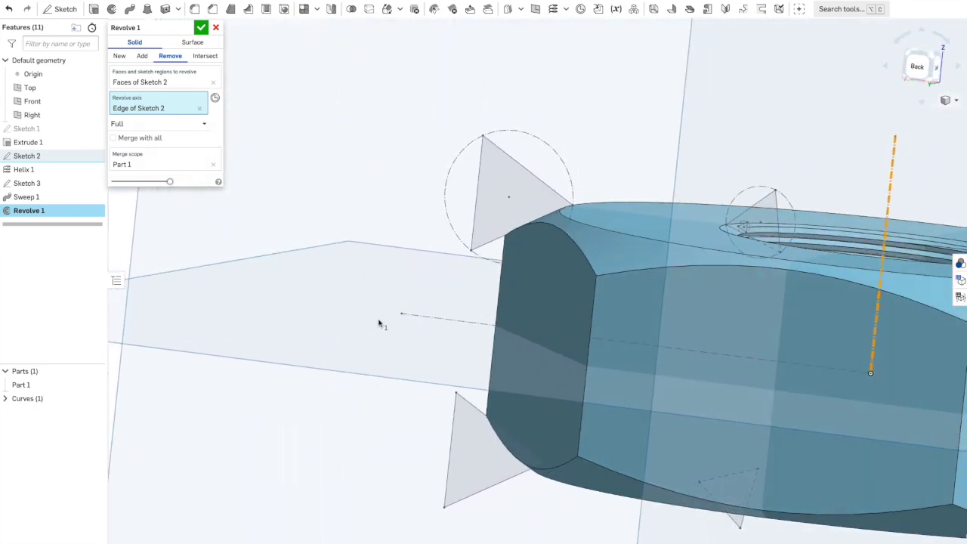
scroll(379, 321, "down", 4)
mouse_move(550, 368)
right_mouse_down()
mouse_move(442, 363)
mouse_move(434, 377)
mouse_move(439, 370)
right_mouse_up()
Step: Hide Sketch 3 and Sketch 2, and accept the revolved cut
left_click(95, 183)
left_click(95, 157)
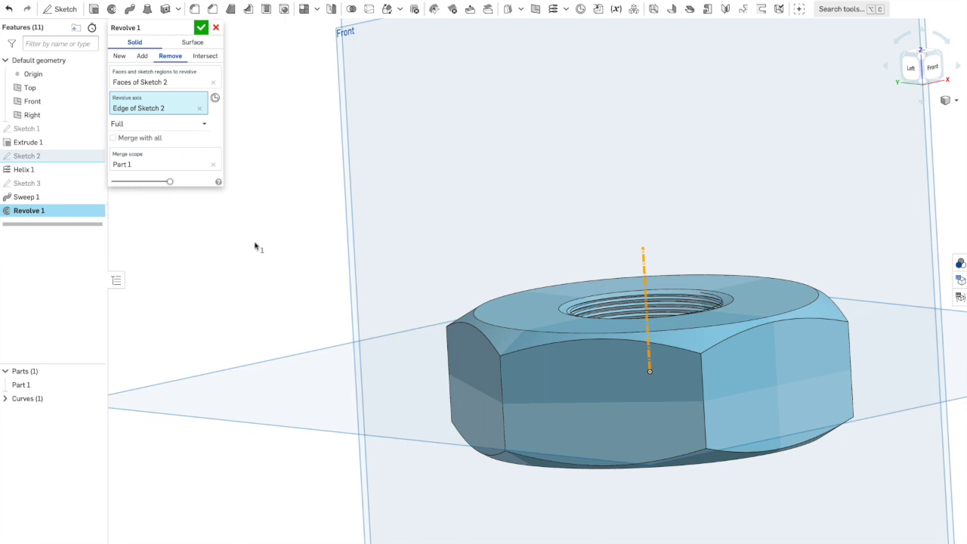
left_click(201, 27)
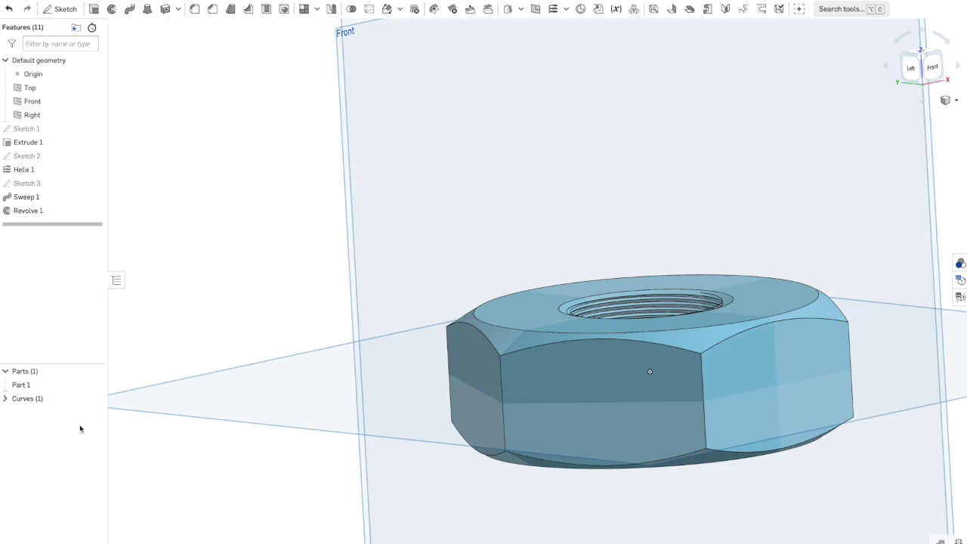